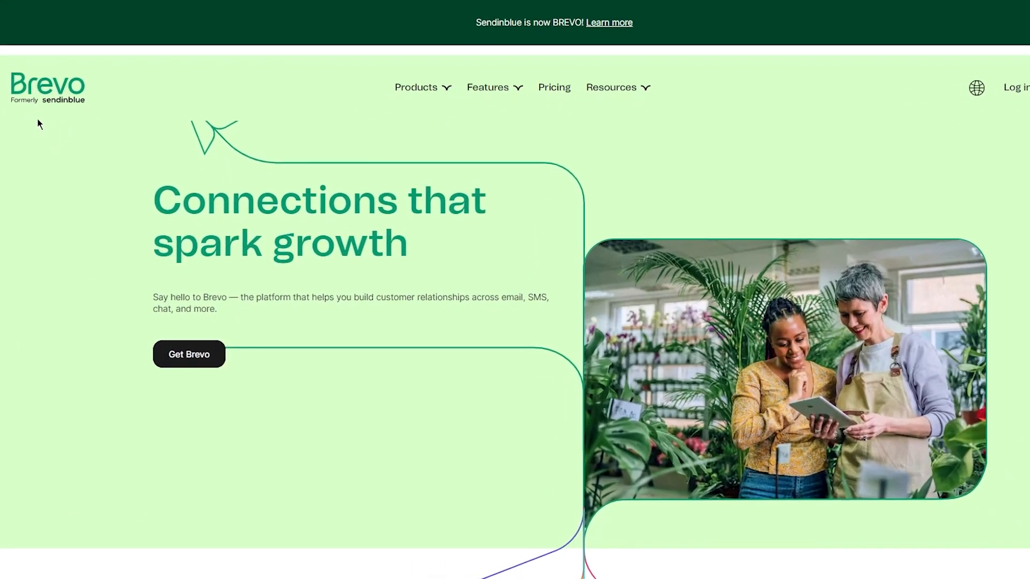
# Scroll through the Brevo homepage to review its sections and integrations
pyautogui.scroll(-15, 37, 119)
pyautogui.scroll(-6, 75, 220)
pyautogui.scroll(9, 76, 220)
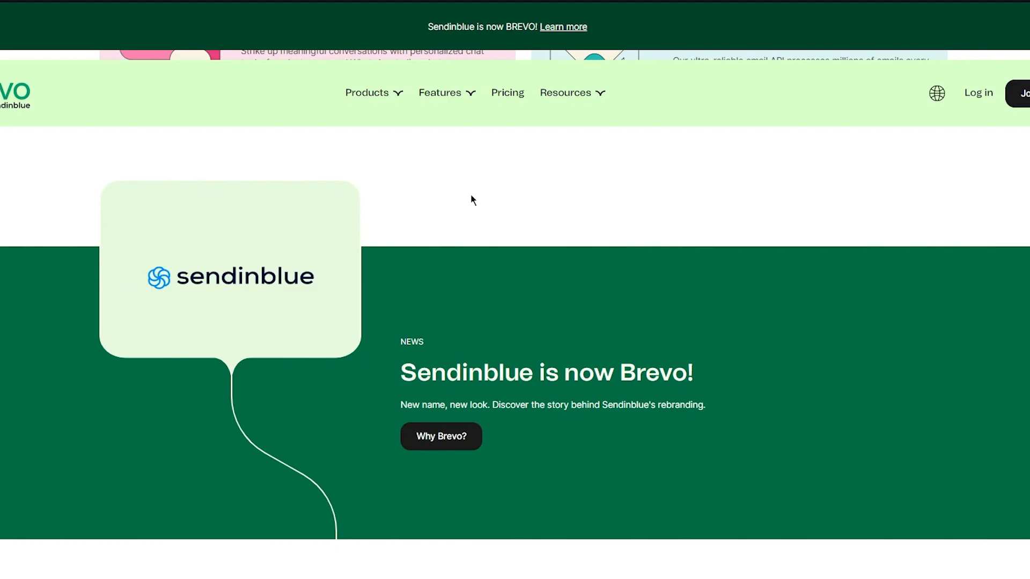
pyautogui.scroll(-4, 472, 199)
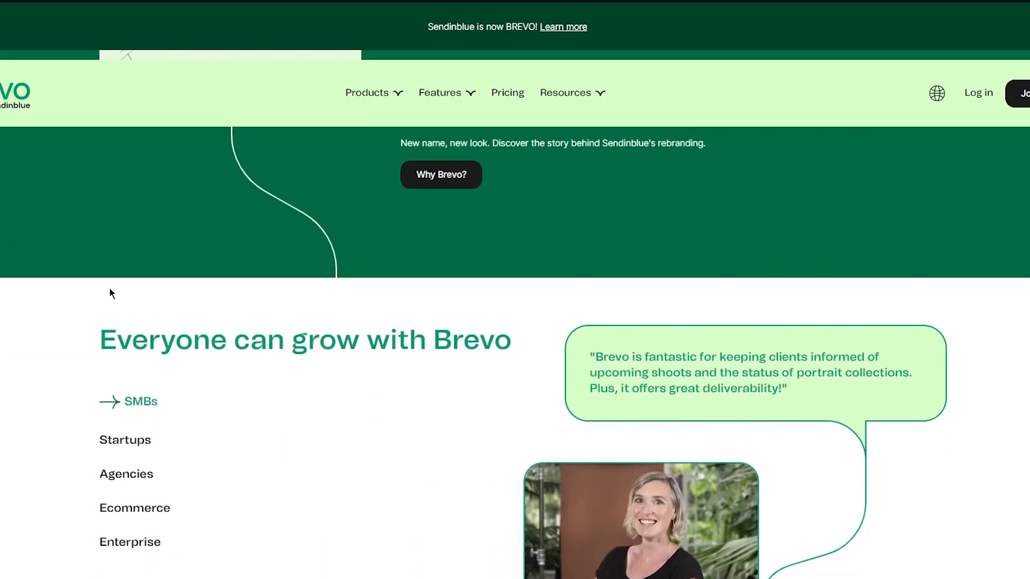
pyautogui.scroll(-12, 9, 283)
pyautogui.scroll(-7, 9, 284)
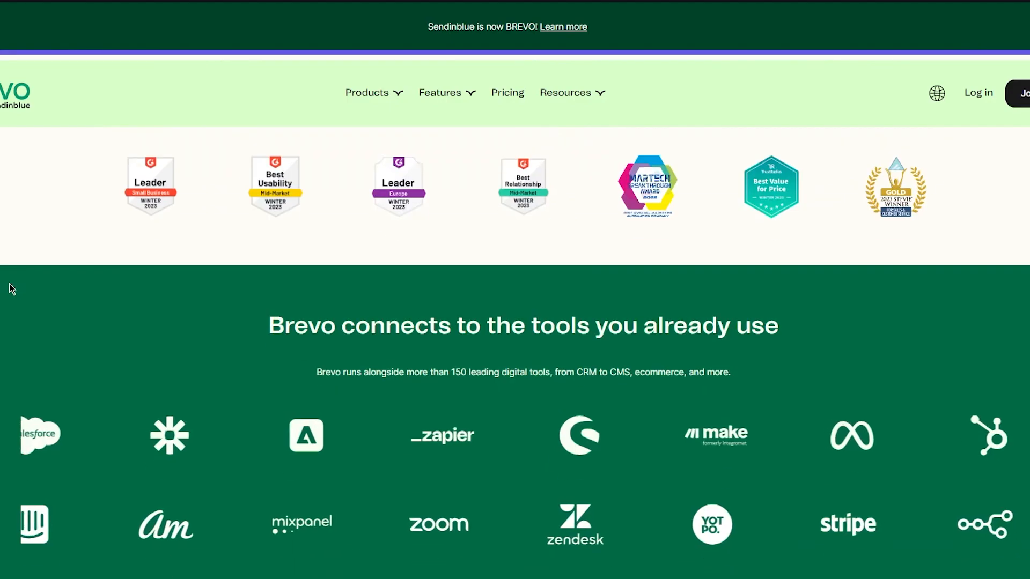
pyautogui.scroll(20, 8, 283)
pyautogui.scroll(15, 8, 283)
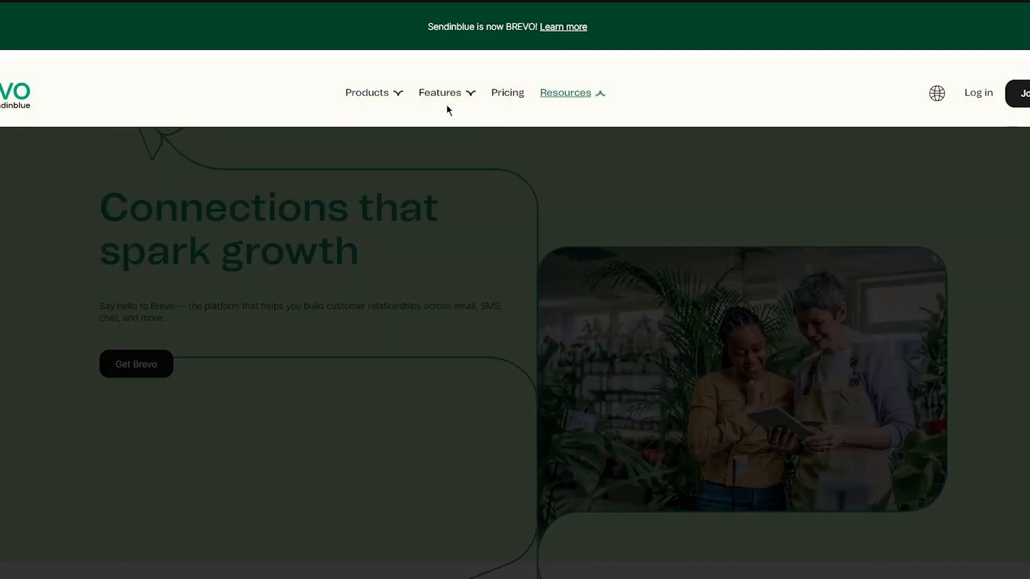
# Review the Marketing Platform pricing plans and their prices
pyautogui.moveTo(380, 111)
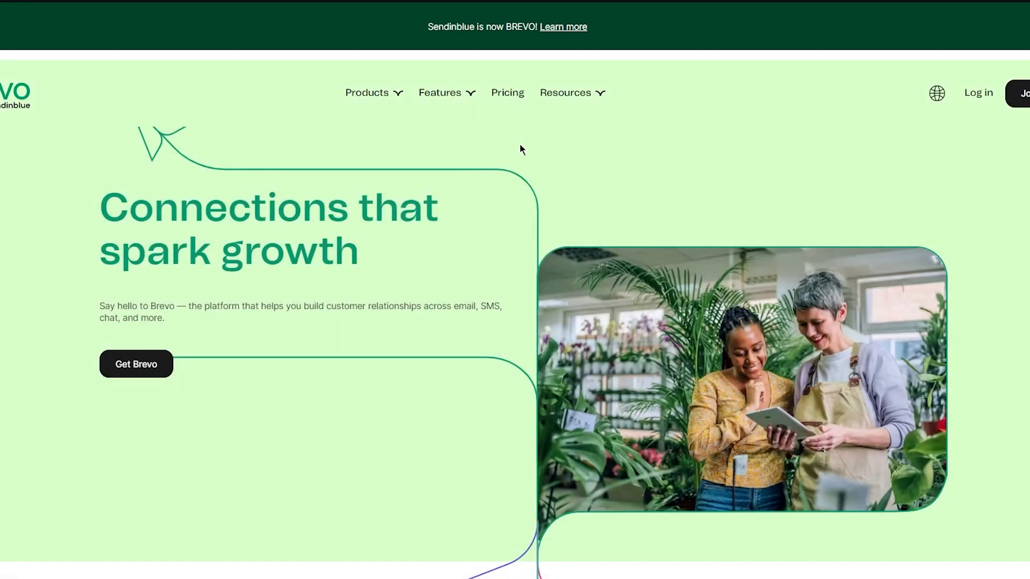
pyautogui.scroll(-5, 484, 183)
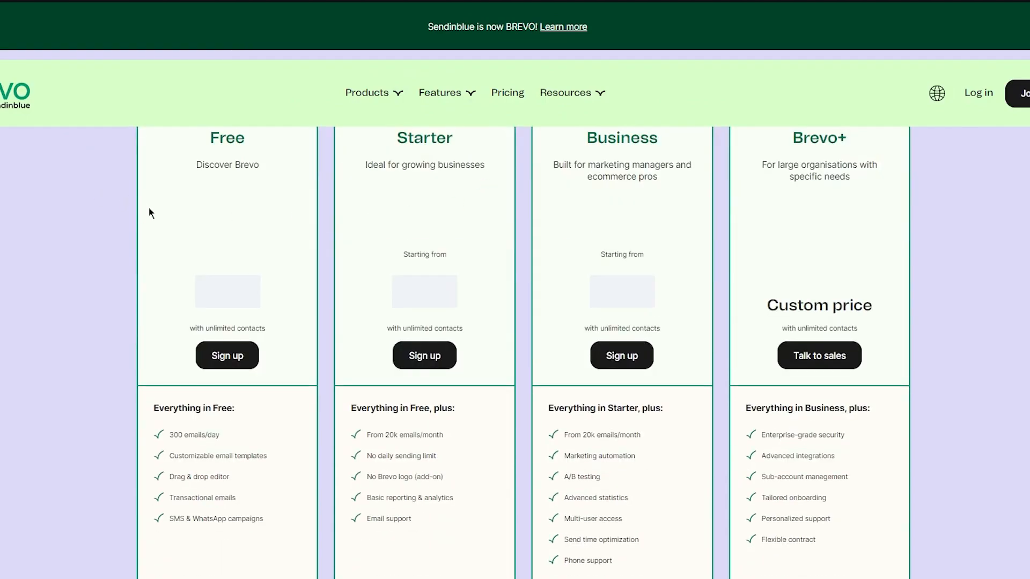
pyautogui.scroll(2, 153, 226)
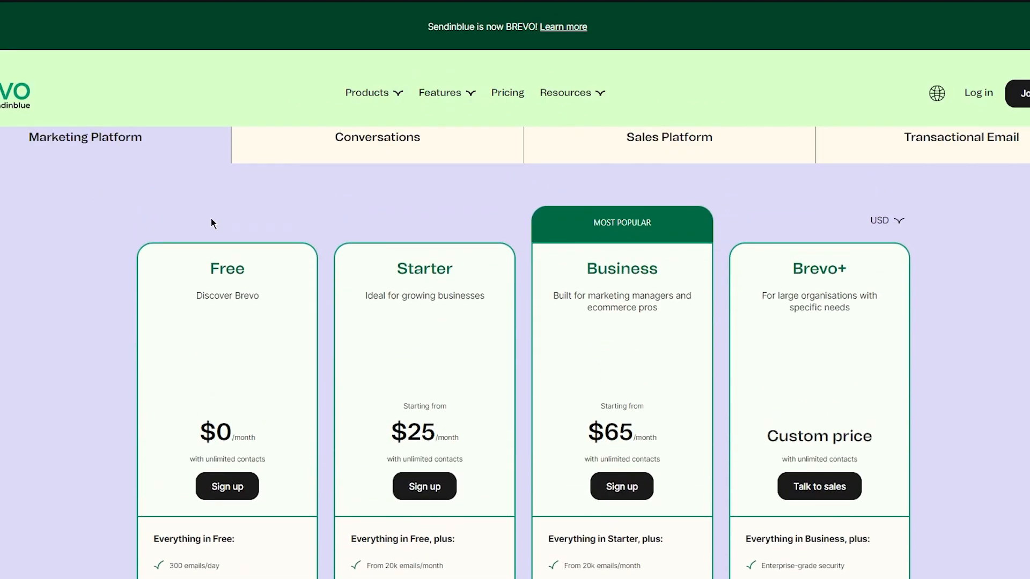
pyautogui.scroll(-10, 241, 252)
pyautogui.scroll(4, 382, 292)
pyautogui.scroll(8, 384, 296)
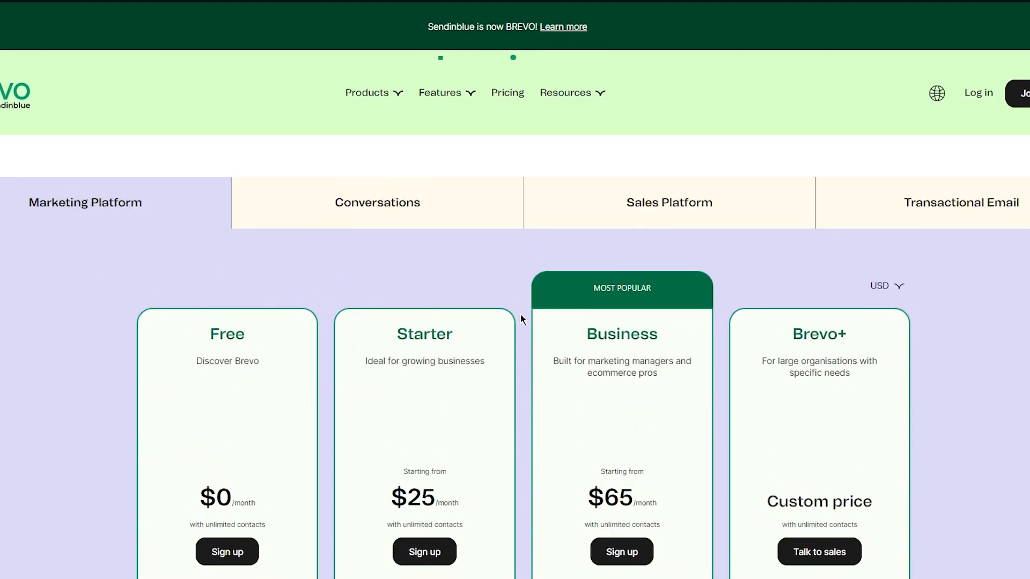
# Compare the Conversations pricing with the Marketing Platform plans and read each plan's features
pyautogui.click(336, 202)
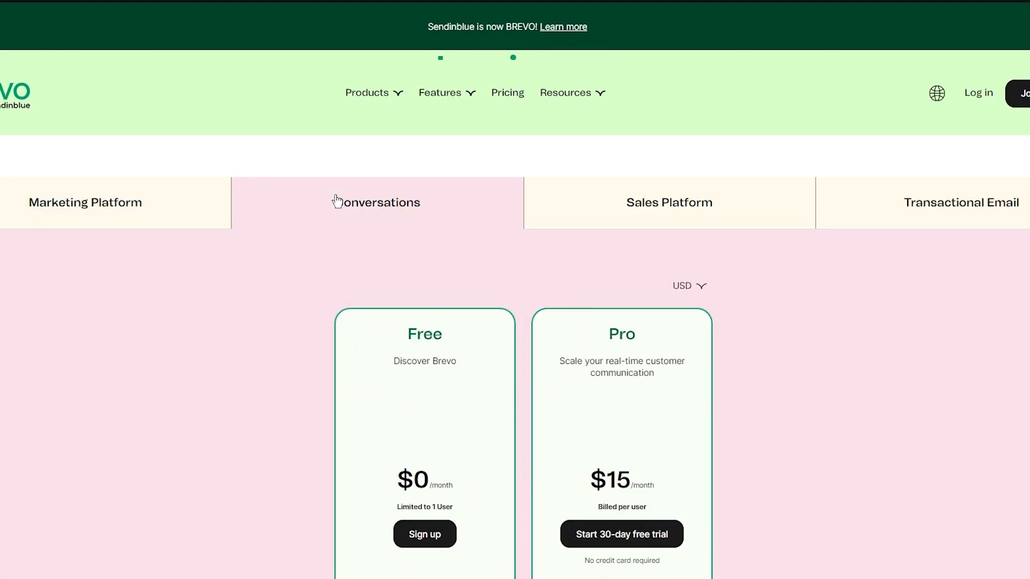
pyautogui.click(127, 217)
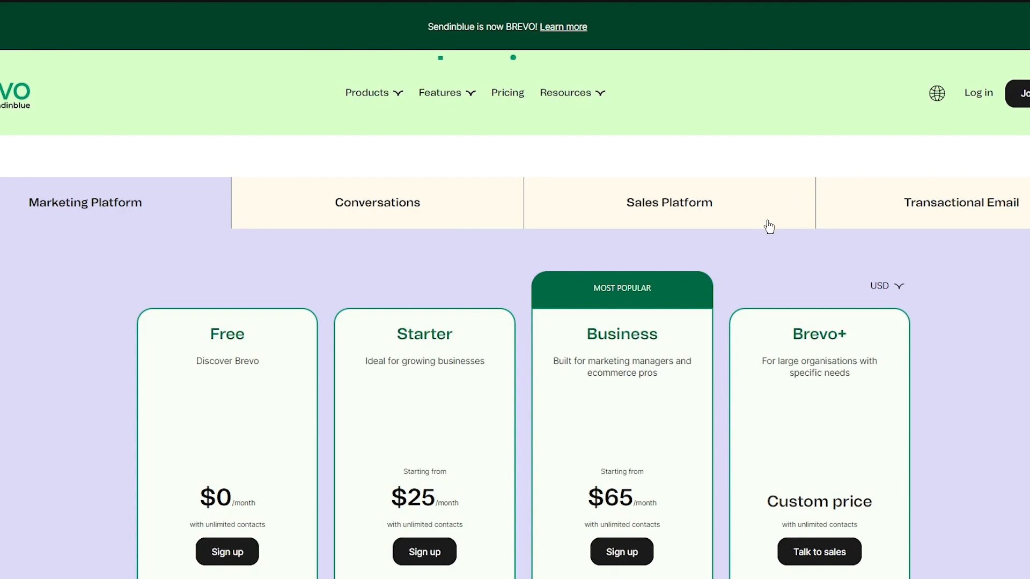
pyautogui.scroll(-5, 567, 223)
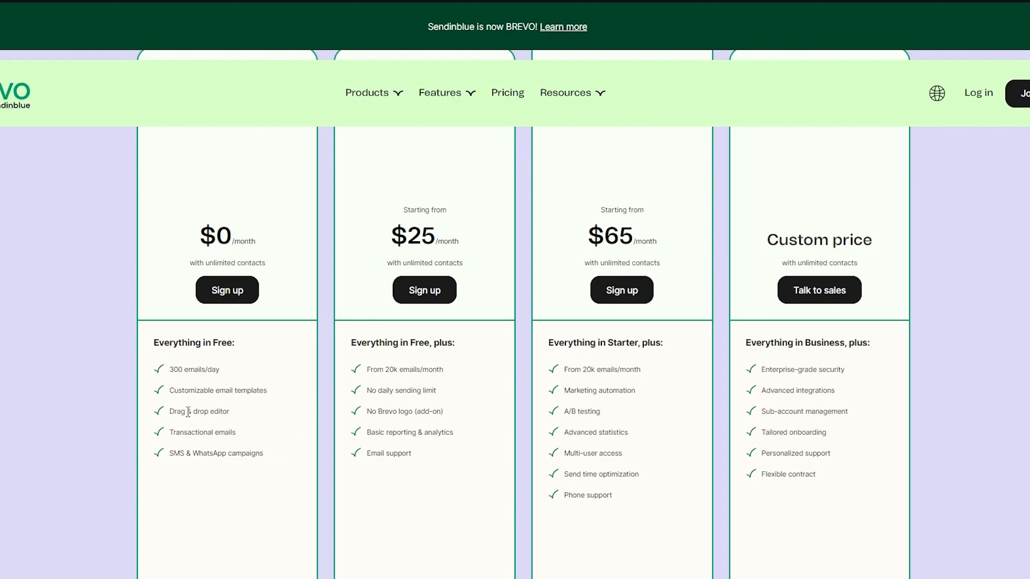
pyautogui.scroll(4, 433, 405)
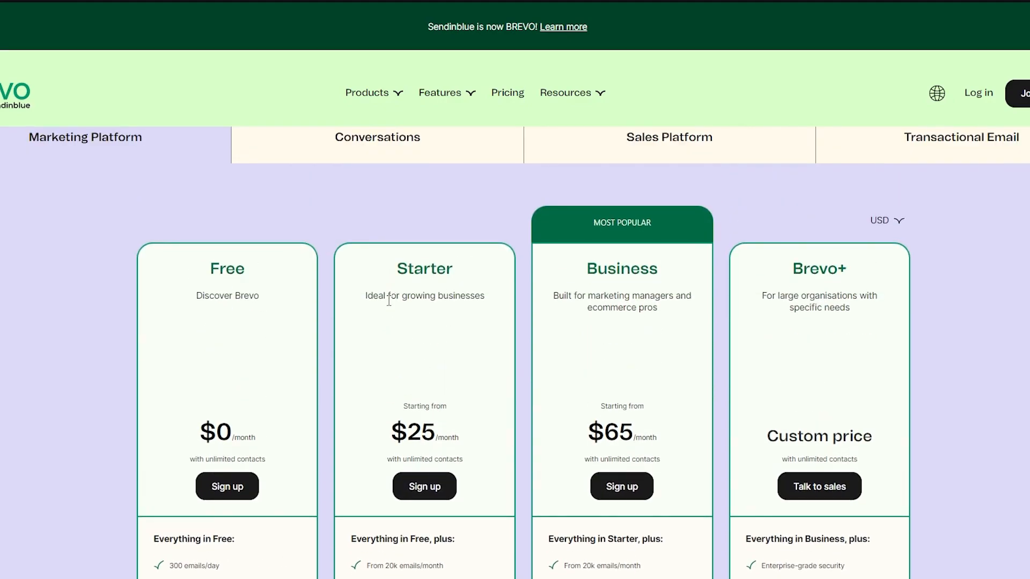
pyautogui.scroll(-3, 387, 311)
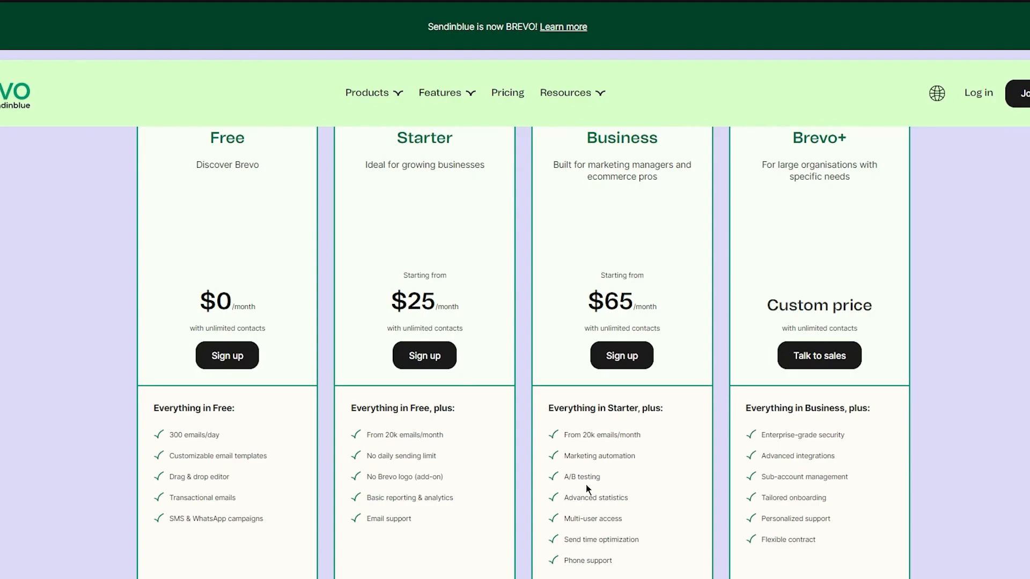
pyautogui.scroll(2, 963, 401)
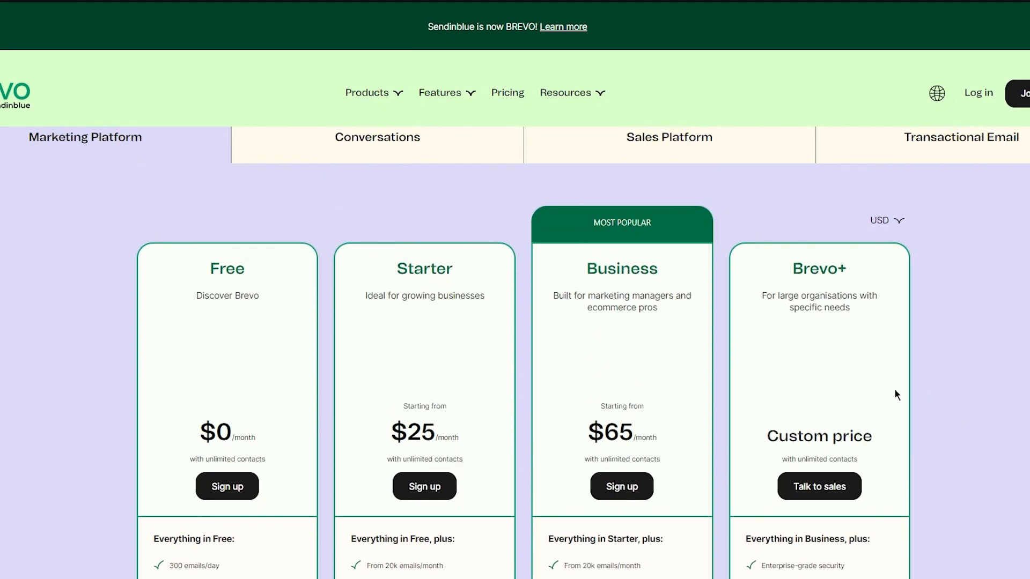
pyautogui.scroll(-2, 849, 354)
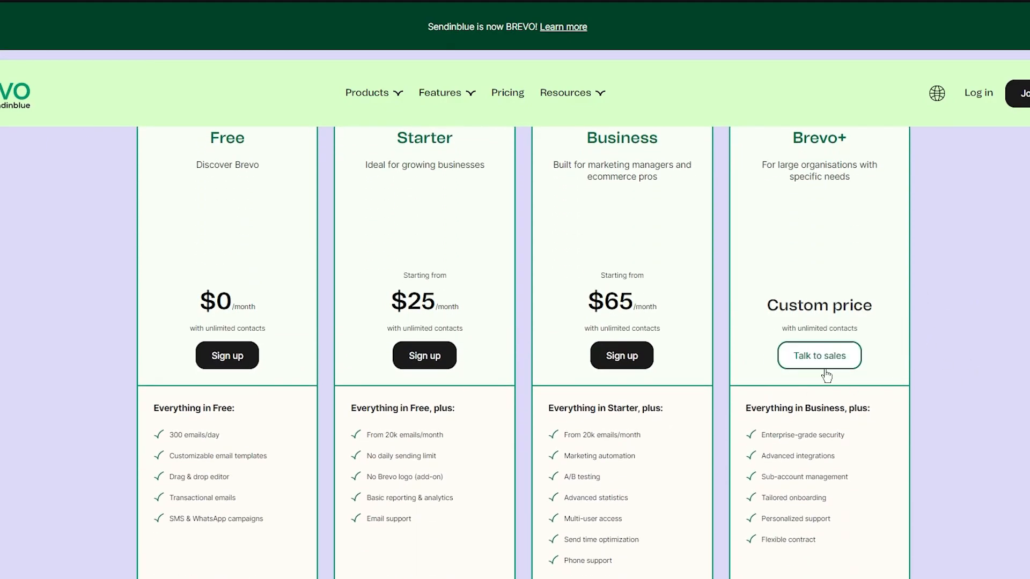
pyautogui.scroll(4, 806, 311)
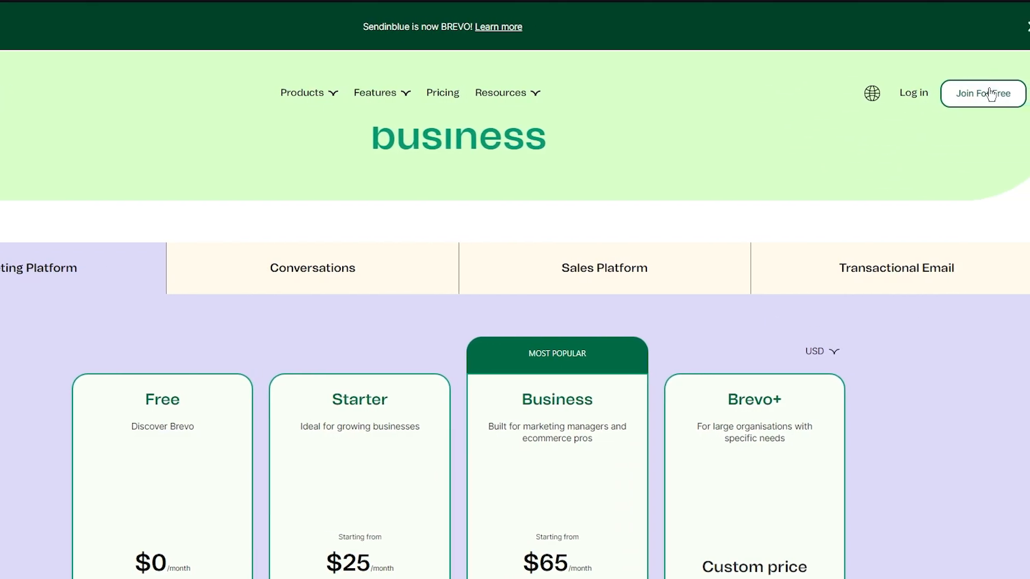
# Open the free sign-up form and focus the Email field
pyautogui.click(991, 95)
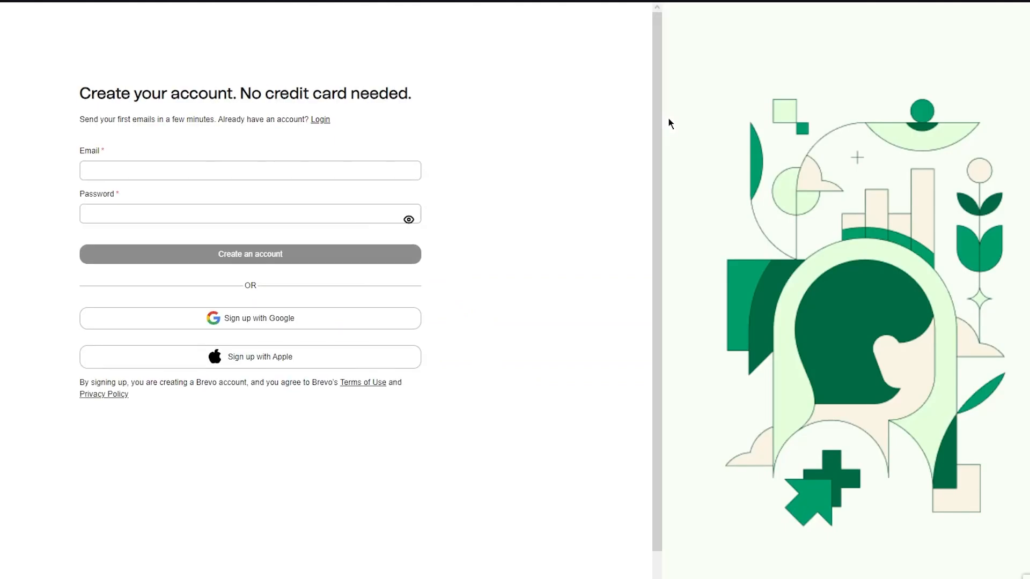
pyautogui.click(213, 170)
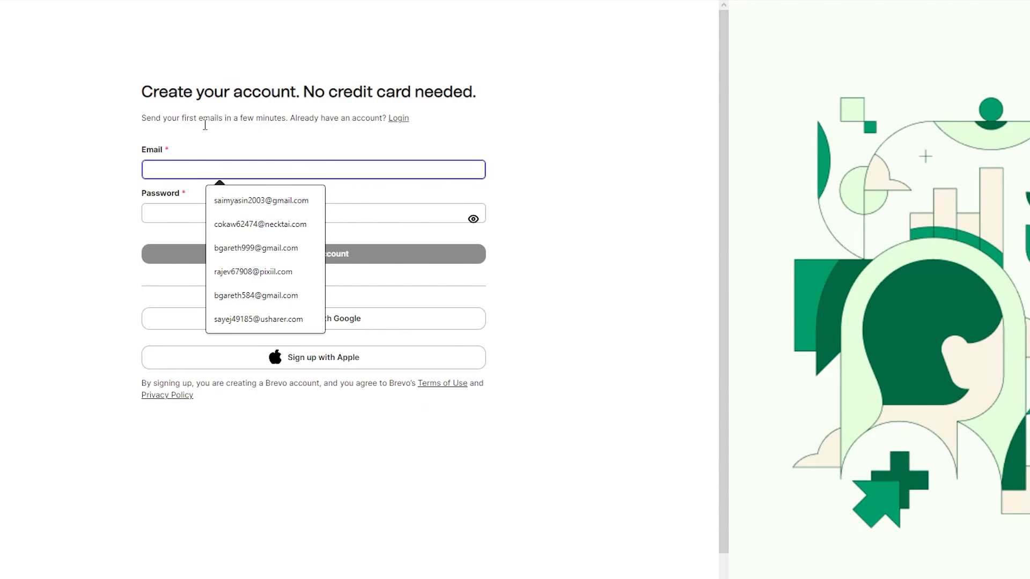
pyautogui.rightClick(187, 164)
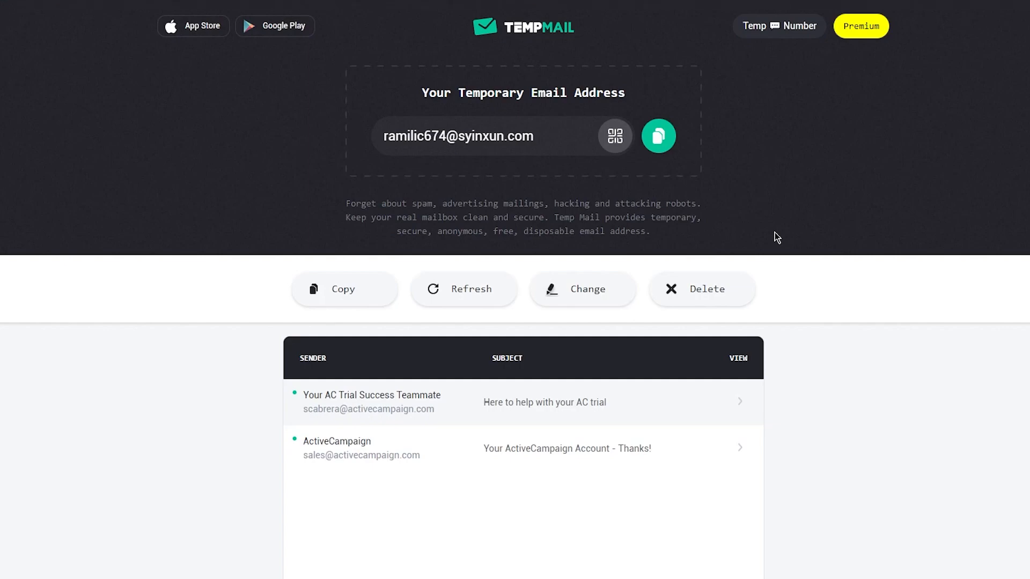
# Copy the temporary address from TempMail and paste it into the sign-up Email field
pyautogui.click(661, 145)
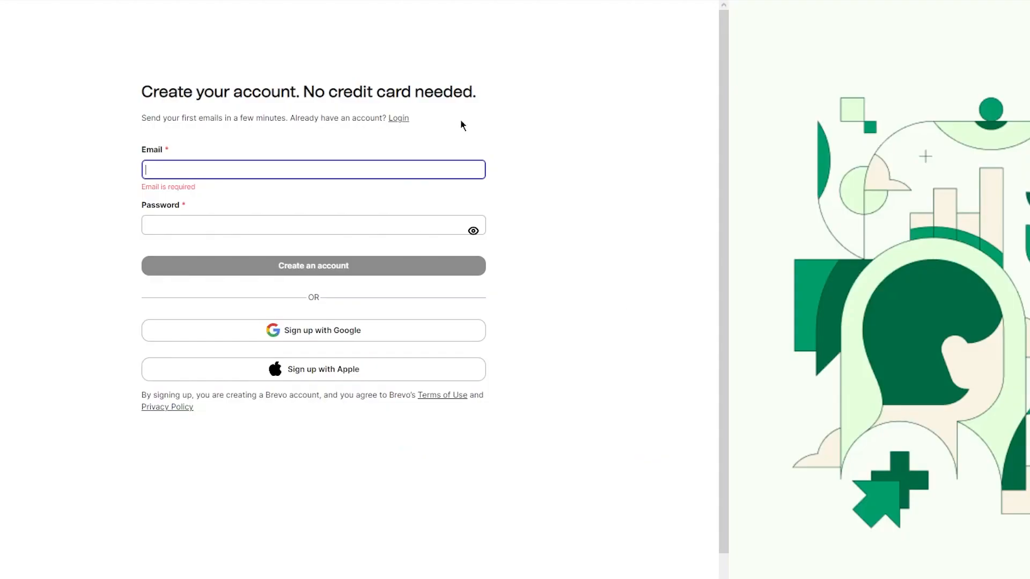
pyautogui.rightClick(340, 162)
pyautogui.click(276, 169)
pyautogui.rightClick(276, 168)
pyautogui.click(352, 271)
pyautogui.click(347, 212)
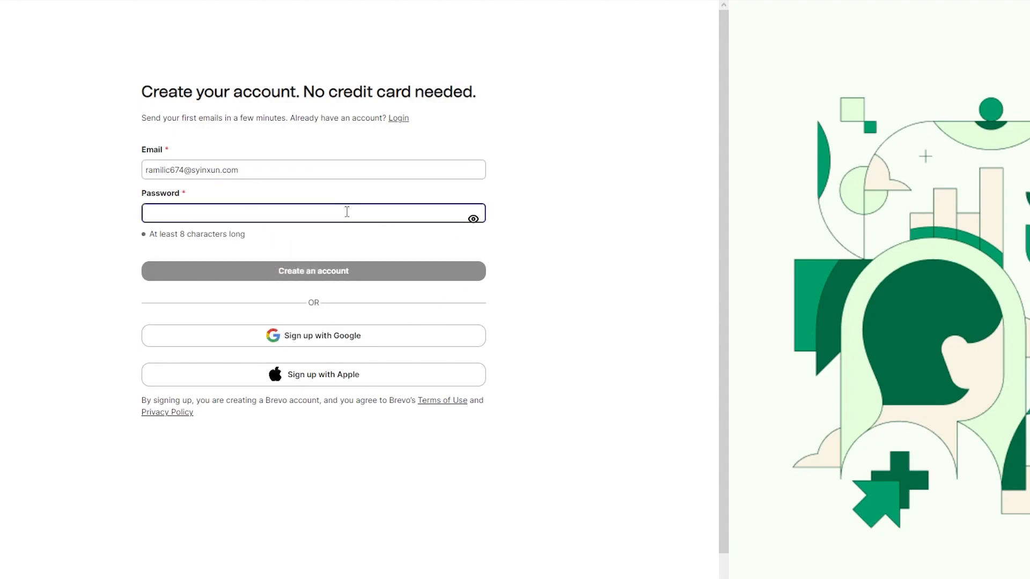
# Enter an account password of at least 8 characters and create the account
pyautogui.write('•••••••••')
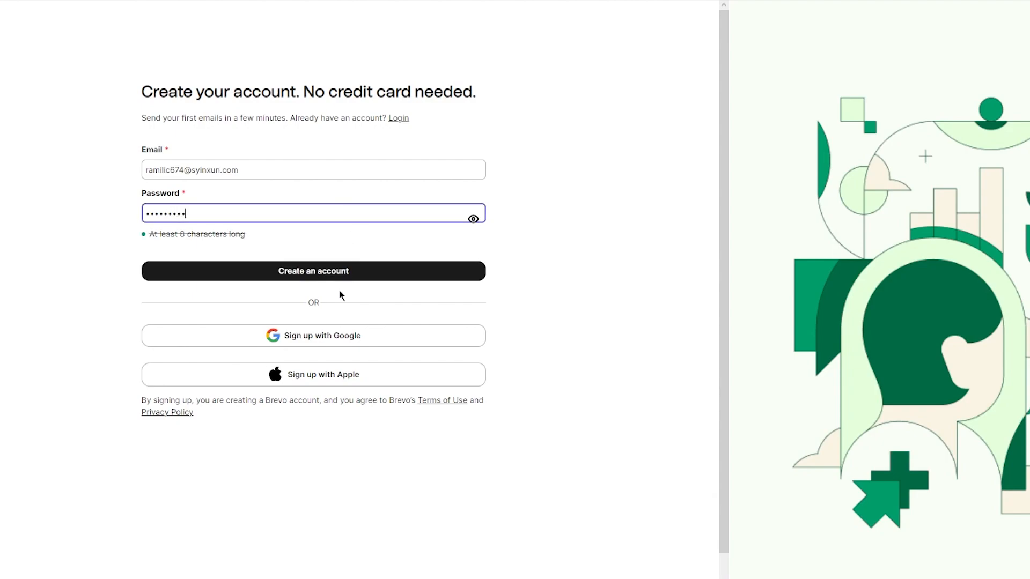
pyautogui.click(321, 273)
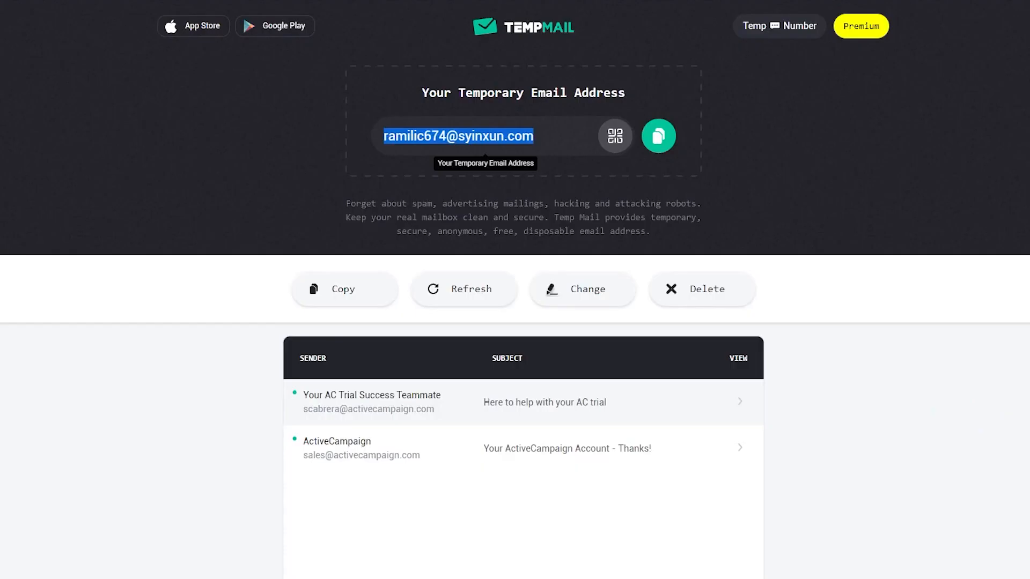
# Refresh the TempMail inbox to check for the verification email
pyautogui.click(438, 292)
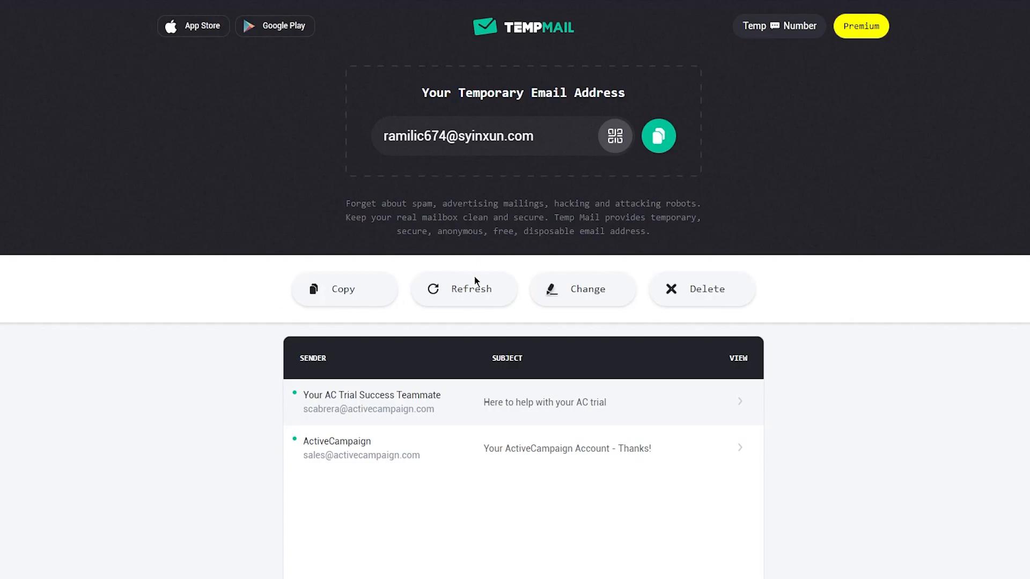
pyautogui.scroll(-2, 145, 285)
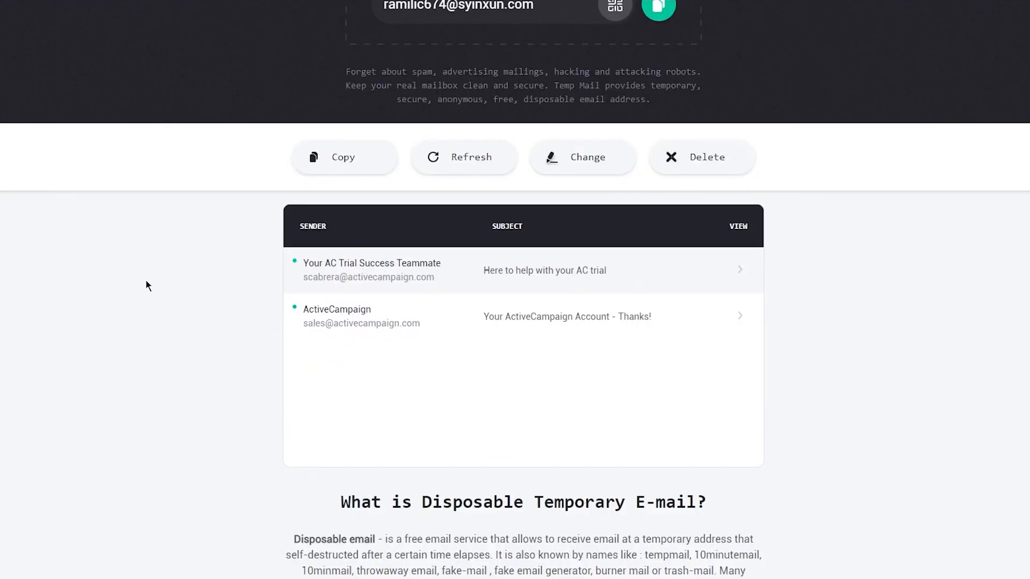
pyautogui.scroll(2, 147, 286)
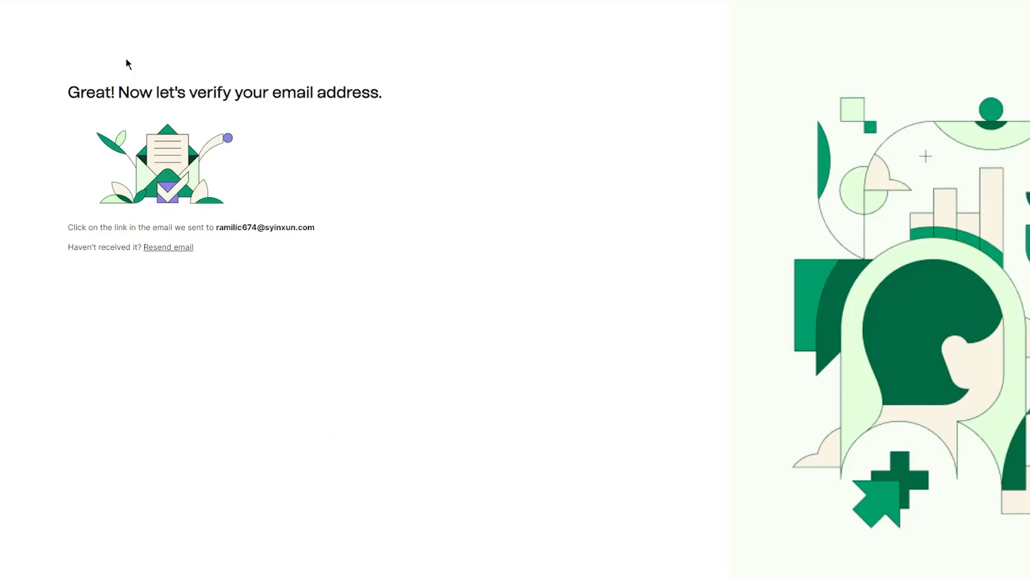
# Resend the verification email and go to the Brevo login page to sign in
pyautogui.click(164, 249)
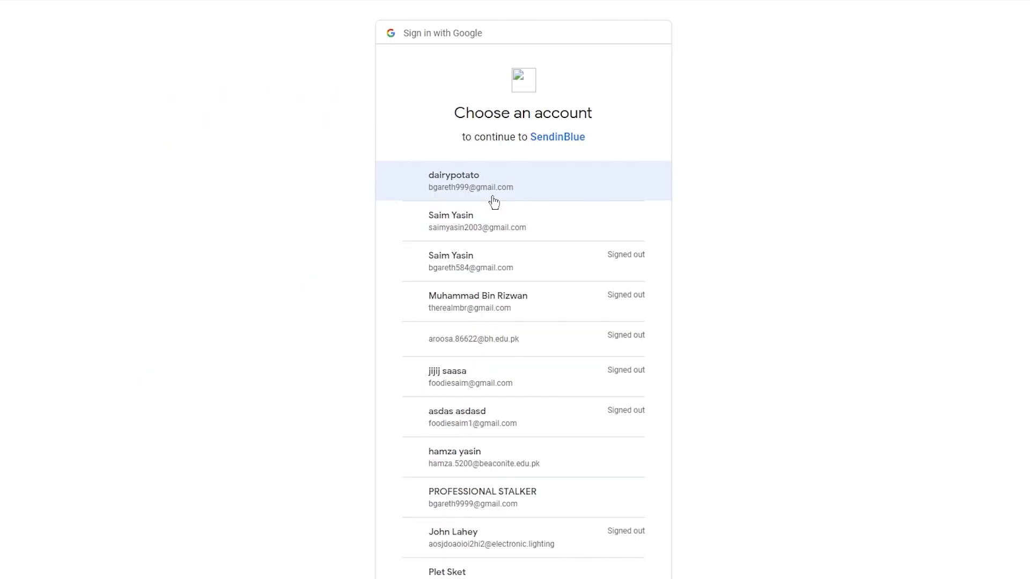
pyautogui.doubleClick(498, 228)
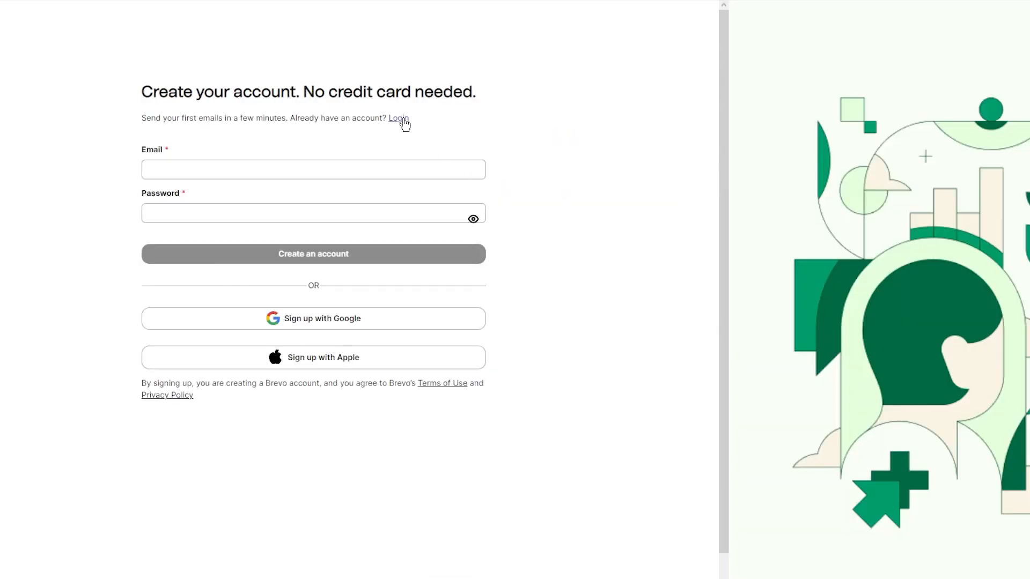
pyautogui.click(402, 119)
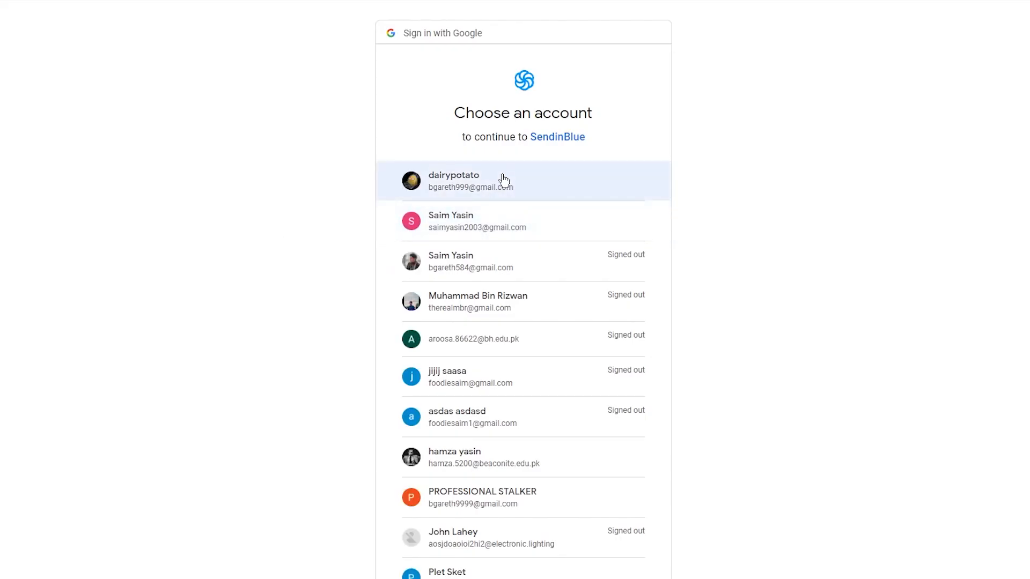
pyautogui.click(501, 217)
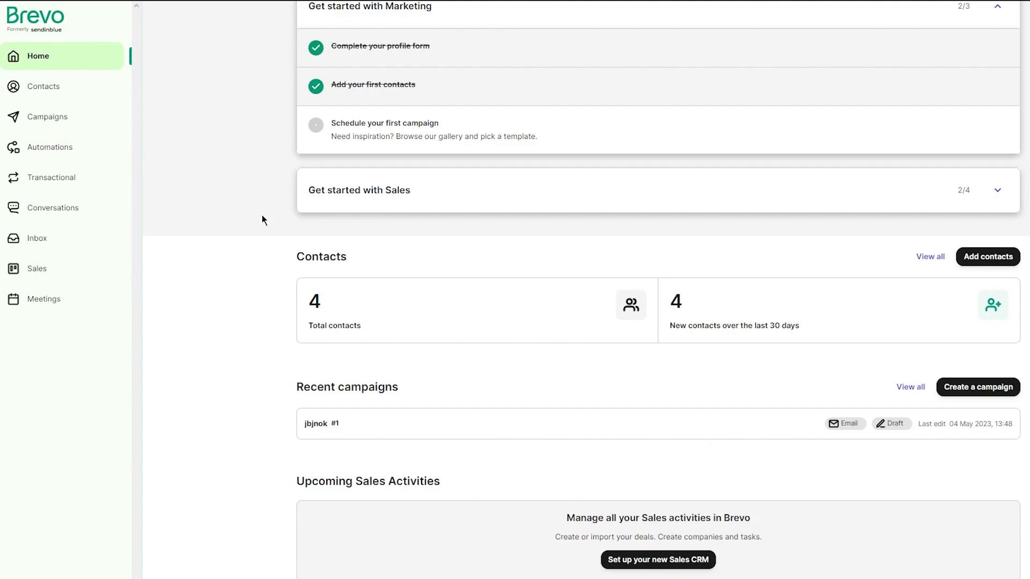
# Review the dashboard home page and open the Contacts section
pyautogui.scroll(5, 287, 177)
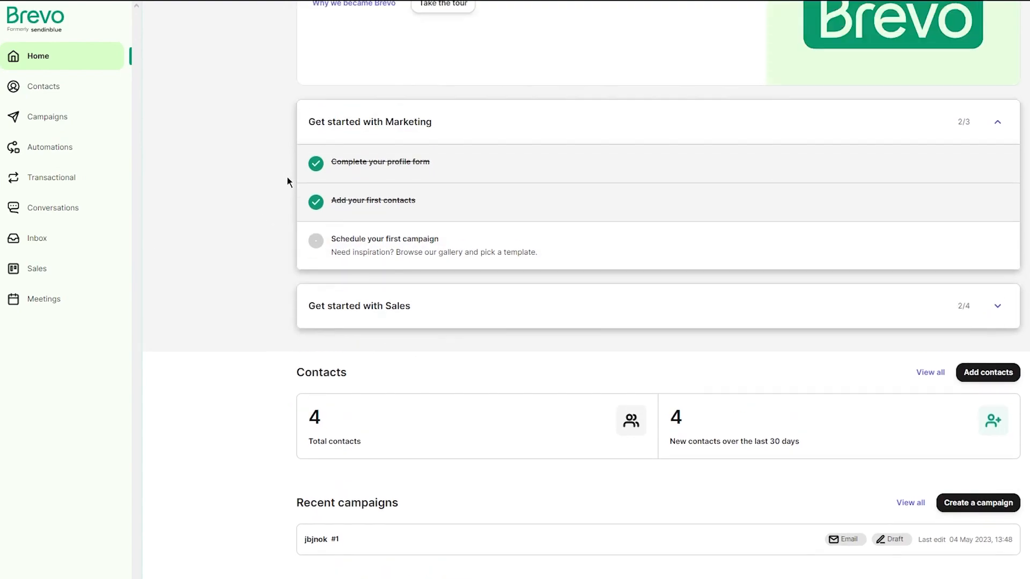
pyautogui.scroll(3, 288, 180)
pyautogui.scroll(-6, 287, 178)
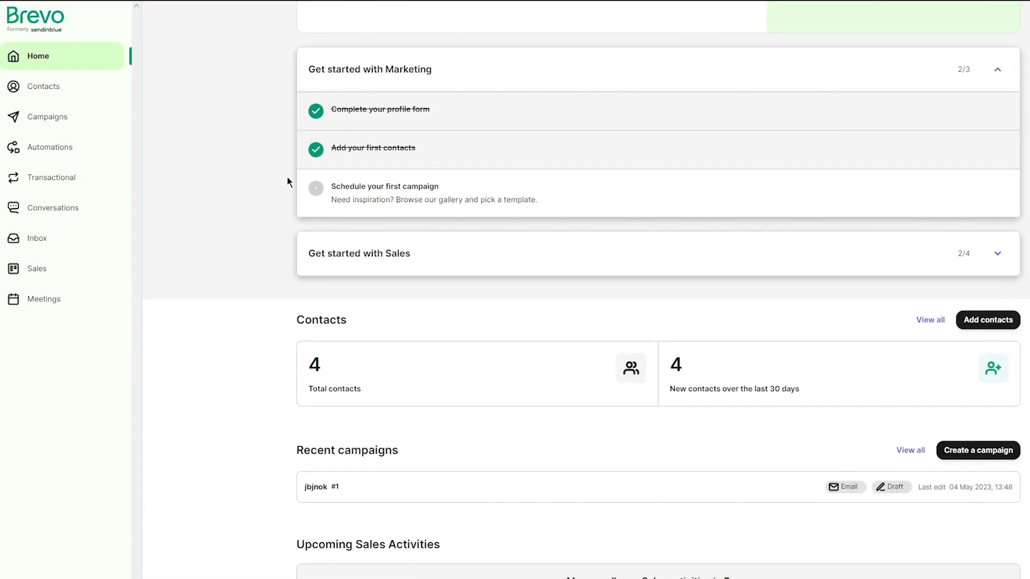
pyautogui.scroll(6, 287, 178)
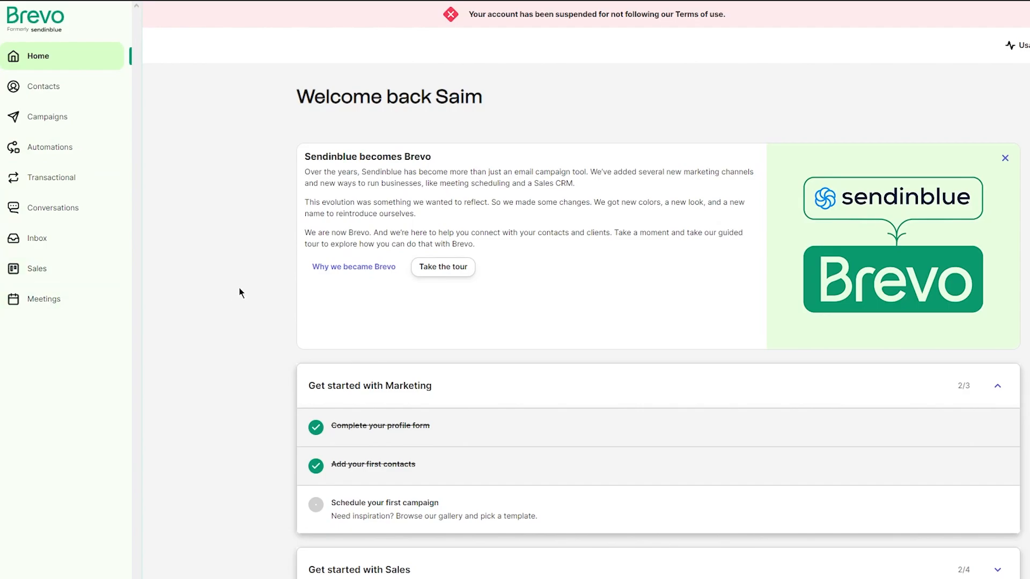
pyautogui.click(65, 94)
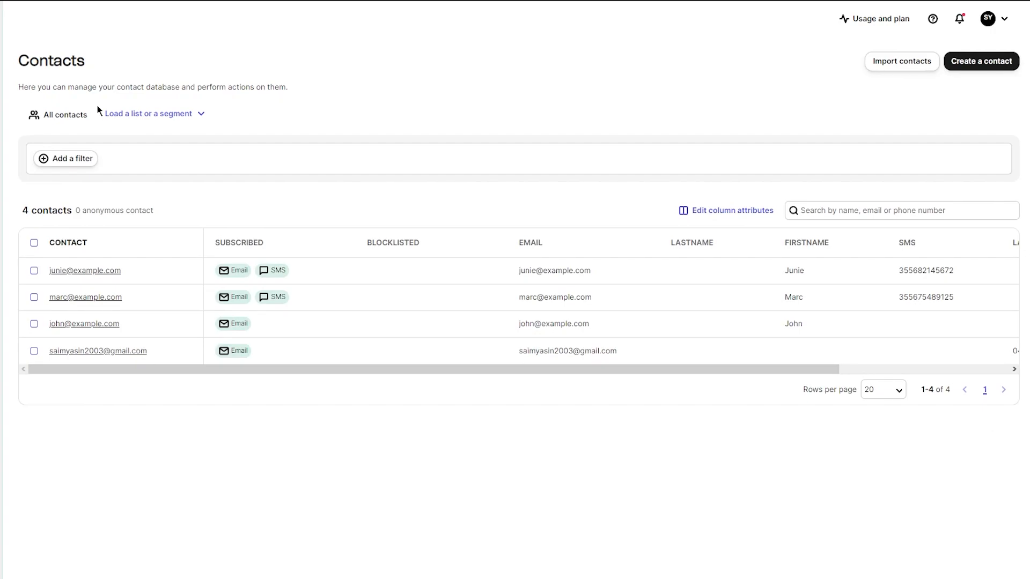
# Start importing contacts by choosing to upload a file
pyautogui.click(901, 61)
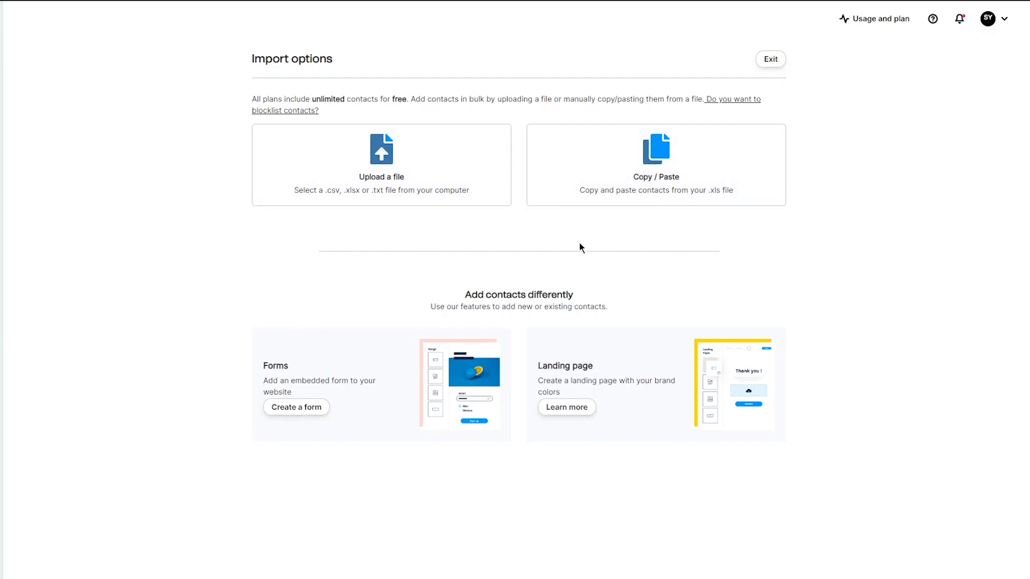
pyautogui.click(493, 160)
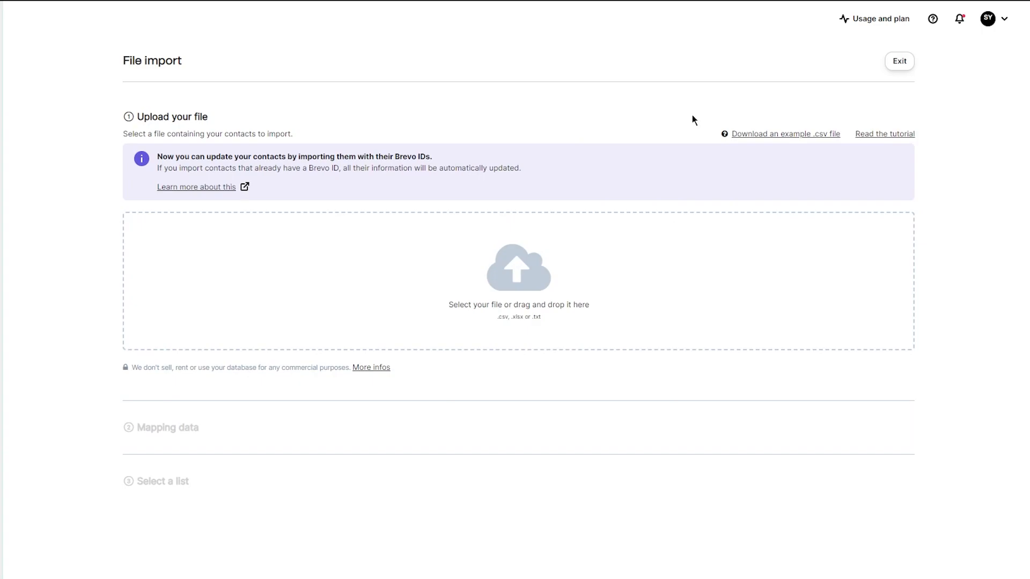
# Download the example .csv file and open it in the spreadsheet to review its contents
pyautogui.click(771, 135)
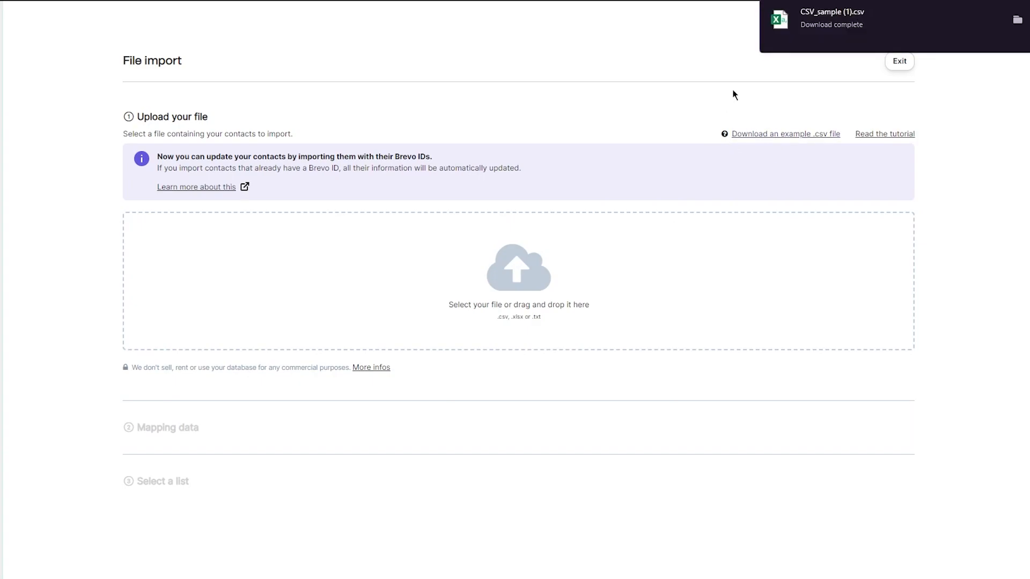
pyautogui.click(850, 24)
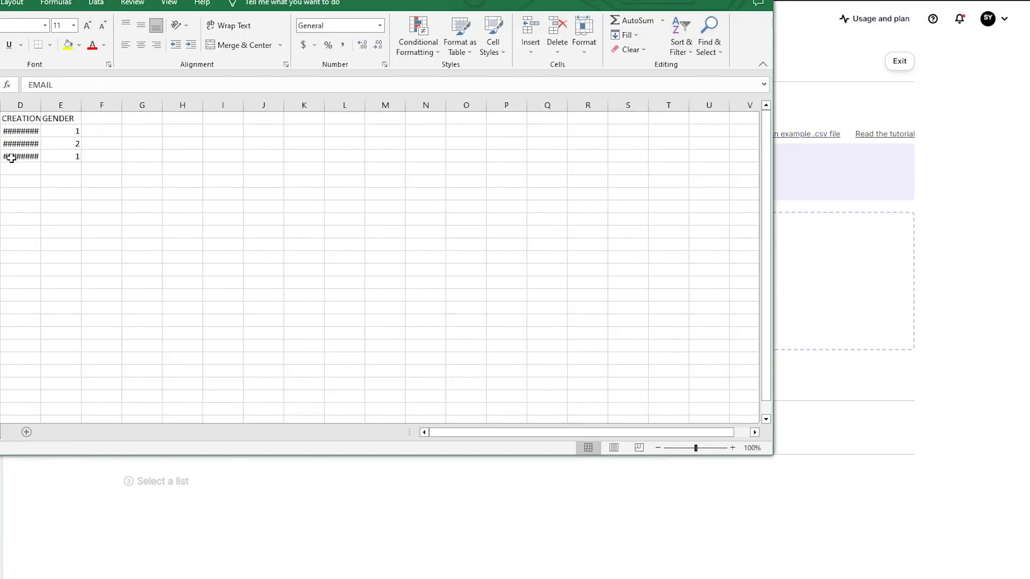
pyautogui.moveTo(111, 167); pyautogui.dragTo(2, 115)
pyautogui.click(1, 168)
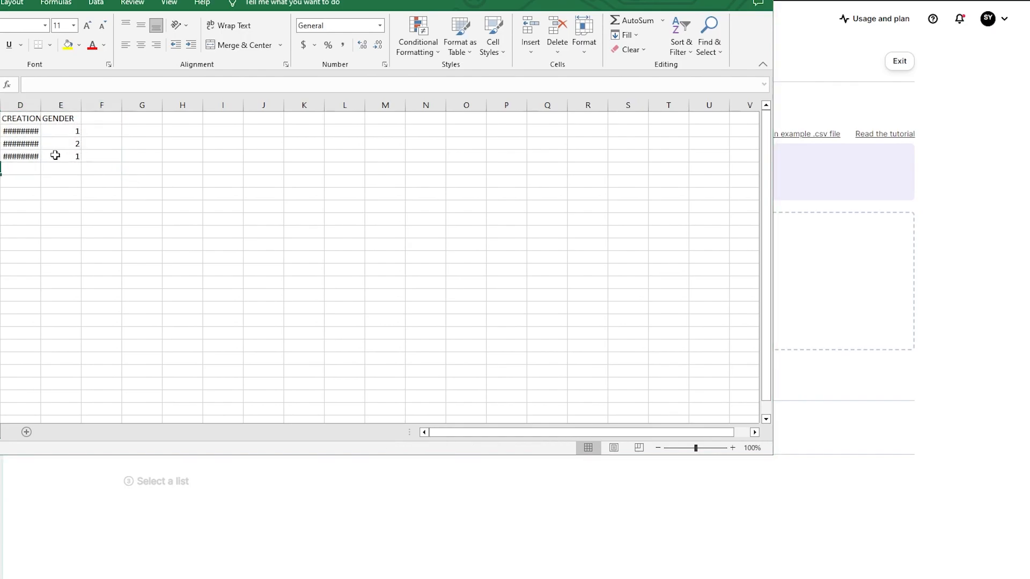
pyautogui.click(444, 342)
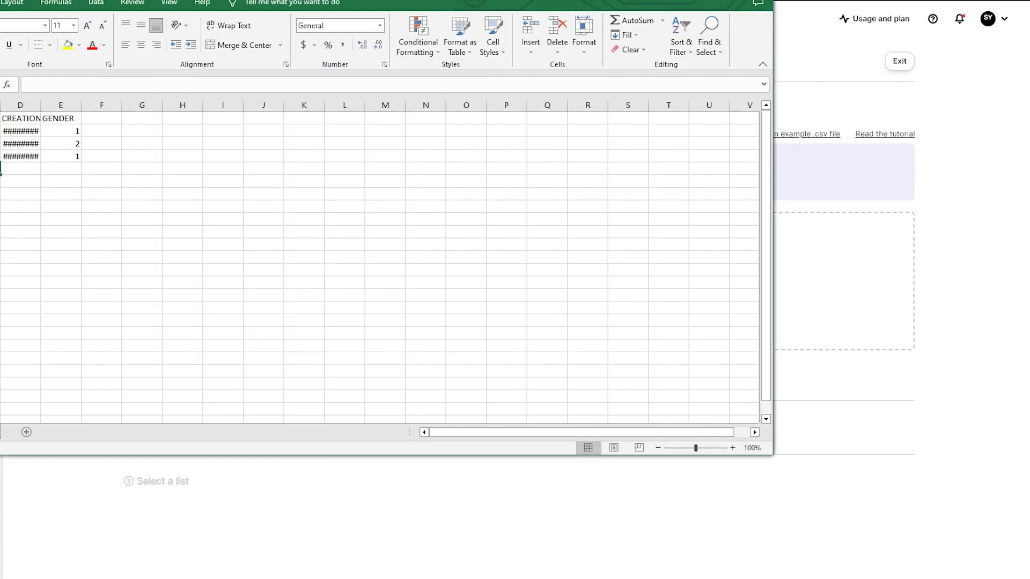
# Upload the downloaded CSV_sample (1).csv file into the import drop area
pyautogui.hotkey('alt', 'Tab')
pyautogui.hotkey('ctrl', 'j')
pyautogui.moveTo(973, 73); pyautogui.dragTo(476, 274)
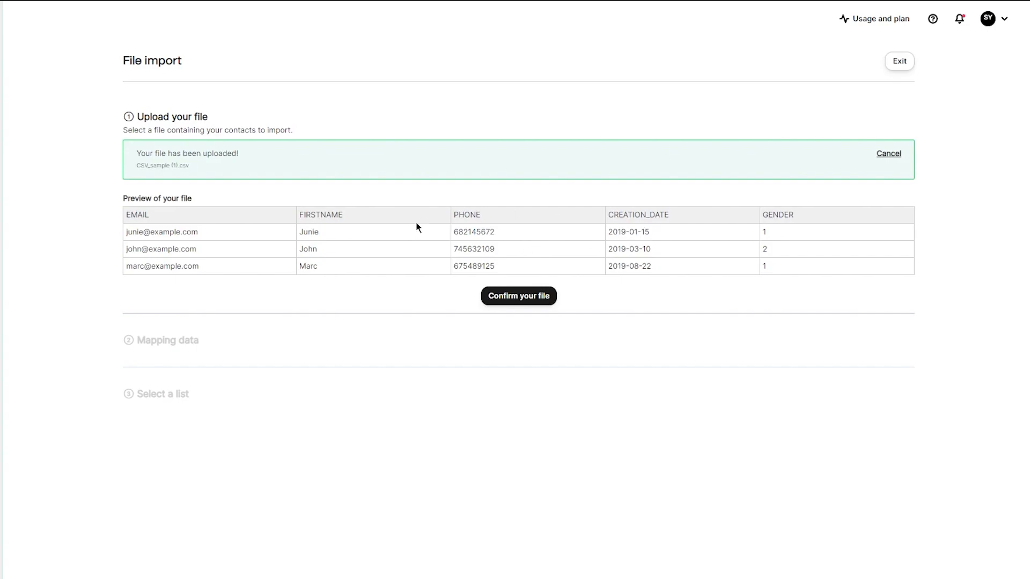
# Confirm the uploaded file and review how the file columns map to contact attributes
pyautogui.click(501, 293)
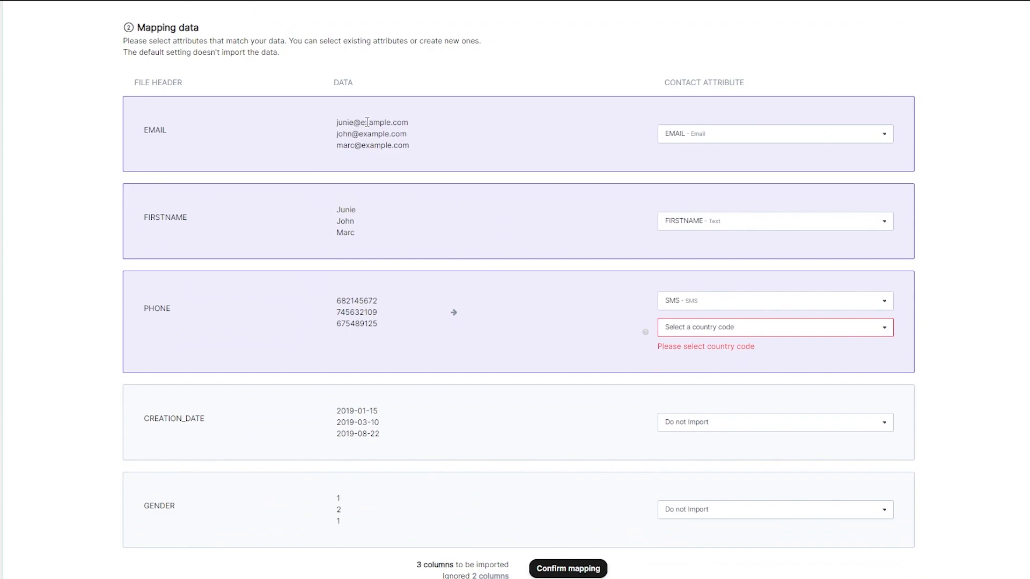
pyautogui.moveTo(150, 79); pyautogui.dragTo(170, 212)
pyautogui.click(113, 171)
pyautogui.doubleClick(347, 80)
pyautogui.click(454, 76)
pyautogui.moveTo(663, 80); pyautogui.dragTo(830, 83)
pyautogui.click(860, 59)
pyautogui.moveTo(356, 210); pyautogui.dragTo(144, 219)
pyautogui.click(98, 208)
pyautogui.scroll(-3, 447, 232)
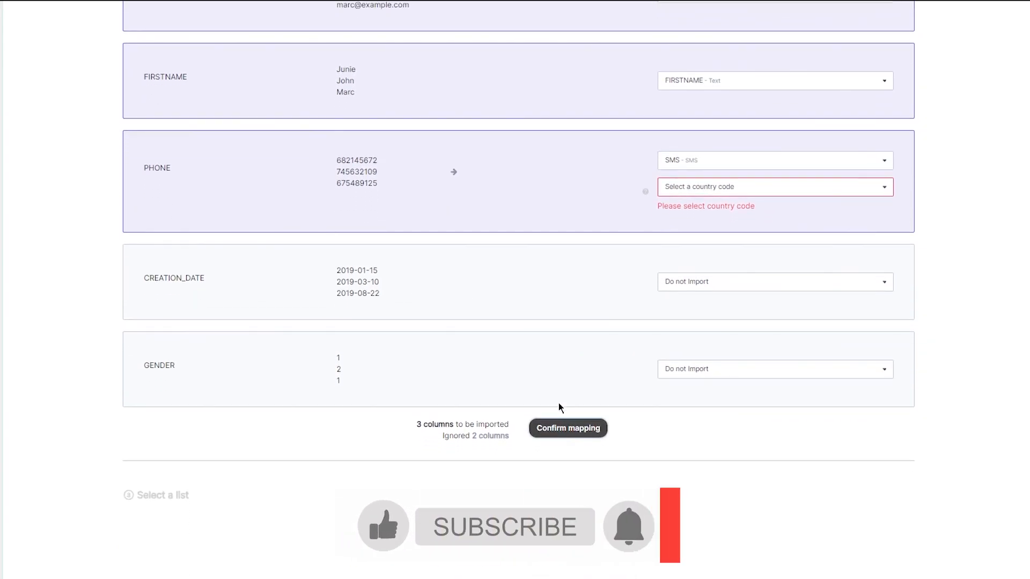
# Pick a country code for the PHONE column and confirm the mapping
pyautogui.scroll(1, 545, 339)
pyautogui.click(733, 249)
pyautogui.click(710, 316)
pyautogui.click(565, 474)
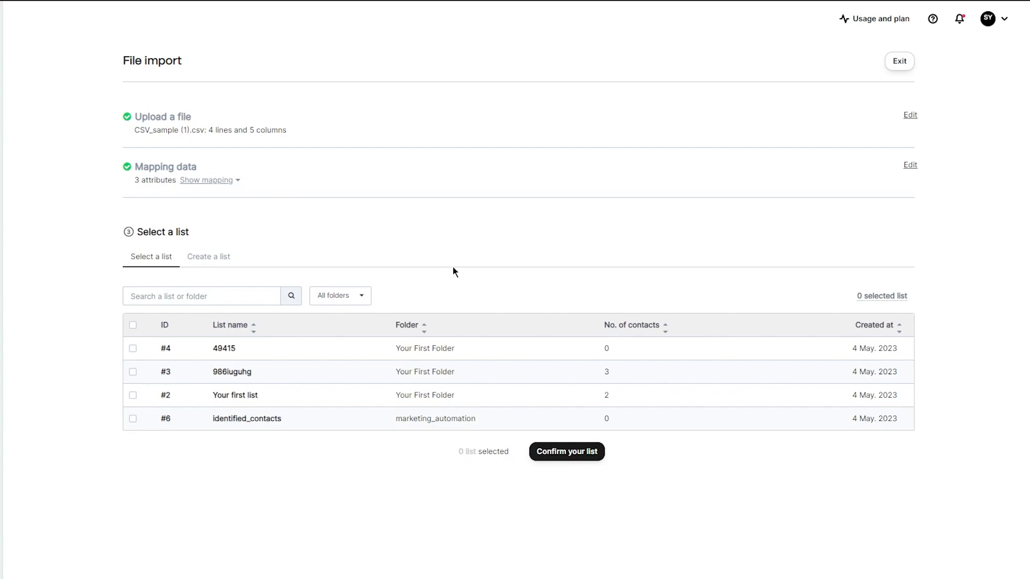
# Select the list 986iuguhg as the import destination and confirm it
pyautogui.click(564, 455)
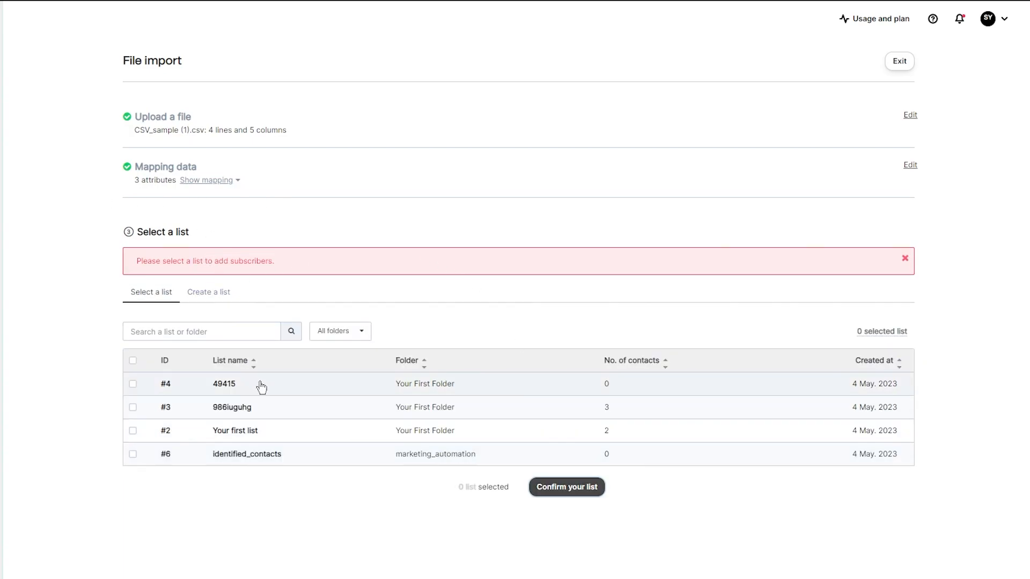
pyautogui.click(274, 407)
pyautogui.click(561, 487)
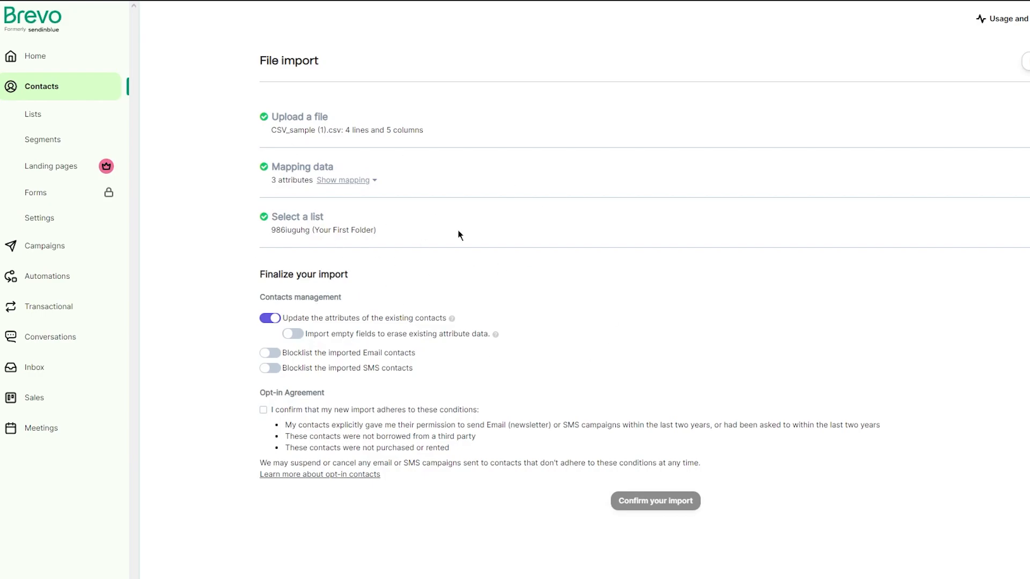
# Review the import finalization options and open the contact lists
pyautogui.moveTo(238, 234); pyautogui.dragTo(617, 464)
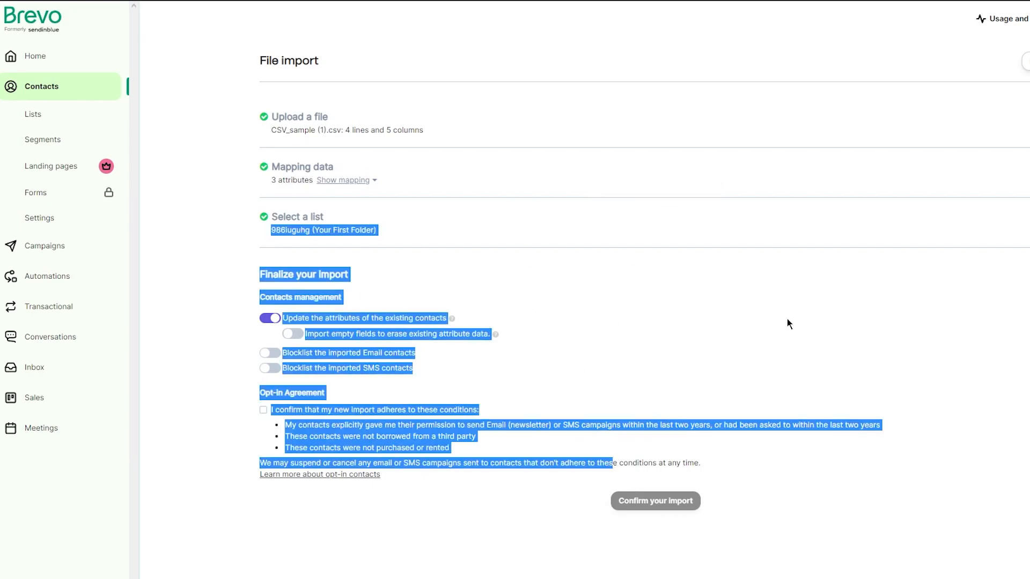
pyautogui.click(1008, 399)
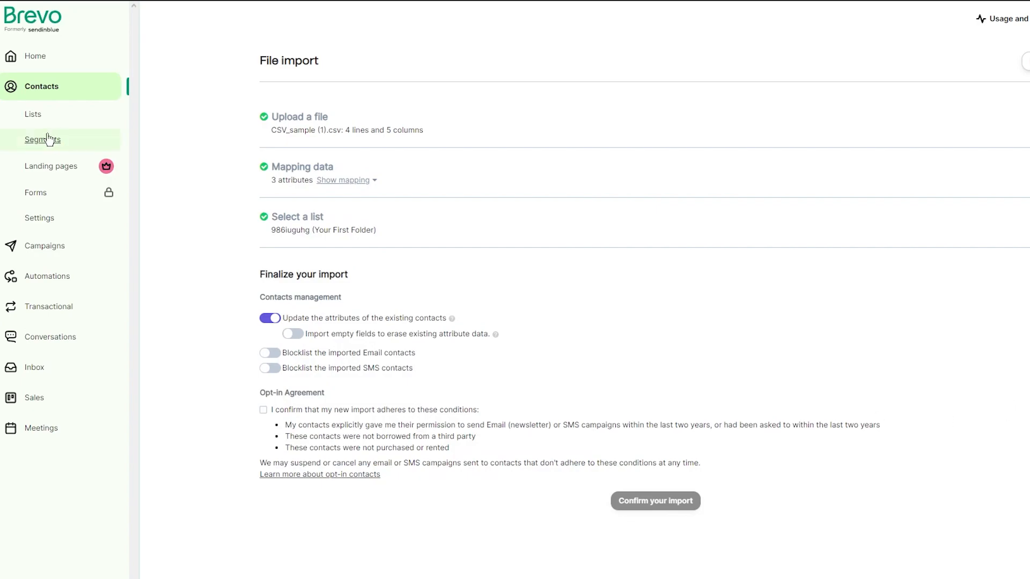
pyautogui.click(32, 115)
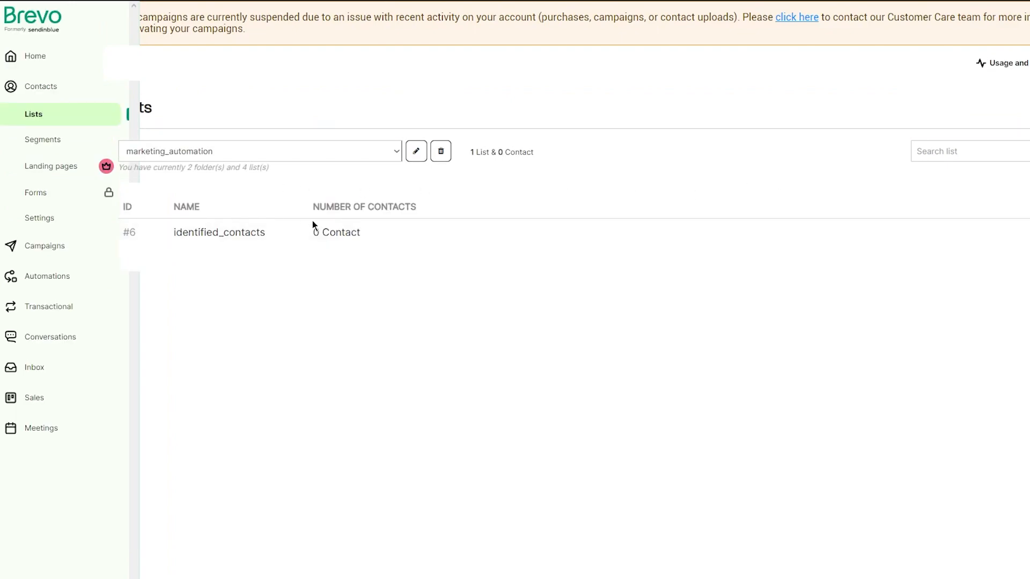
# Open the Campaigns dashboard and start creating a standard Email campaign
pyautogui.click(72, 252)
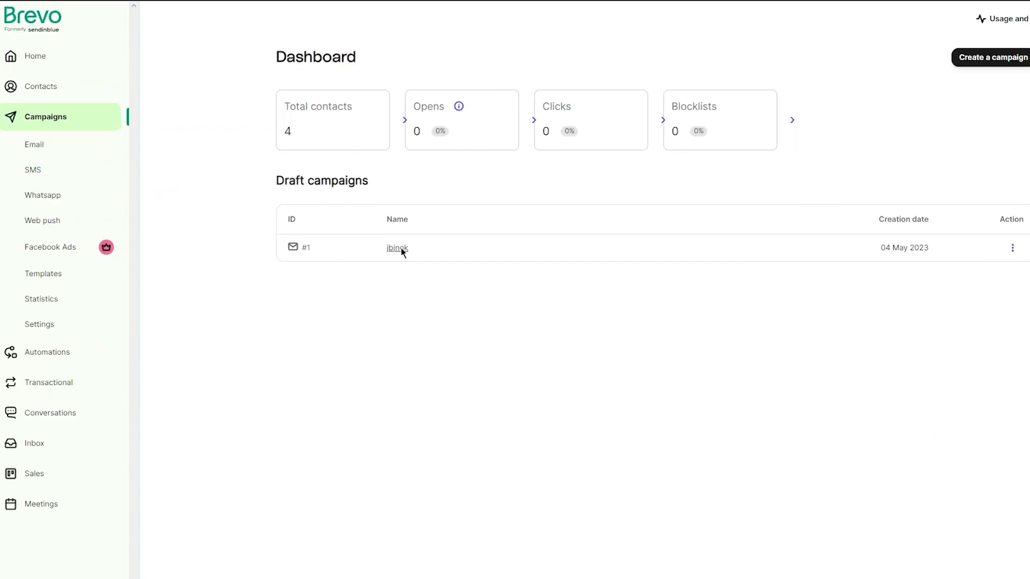
pyautogui.click(970, 59)
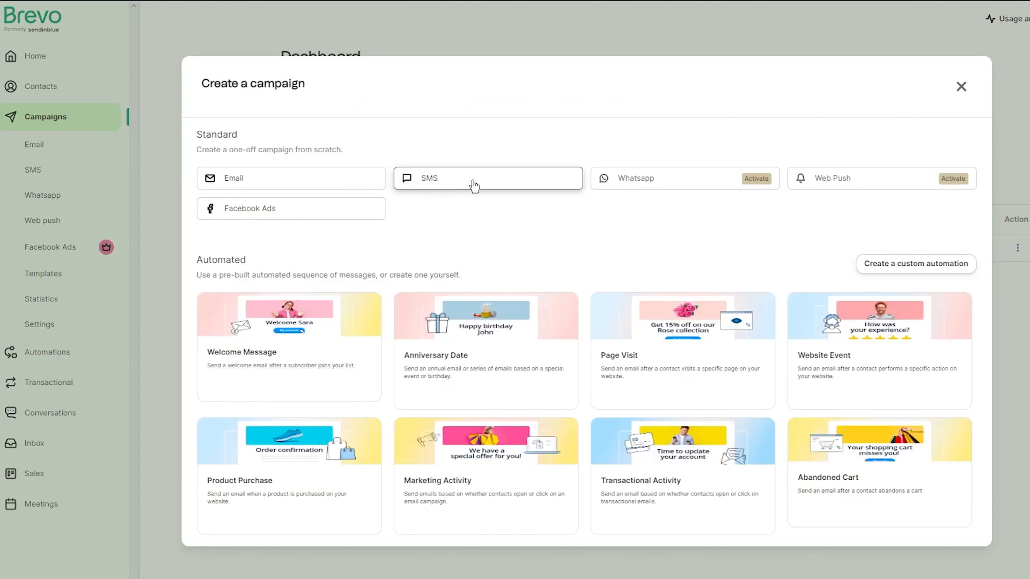
pyautogui.click(329, 177)
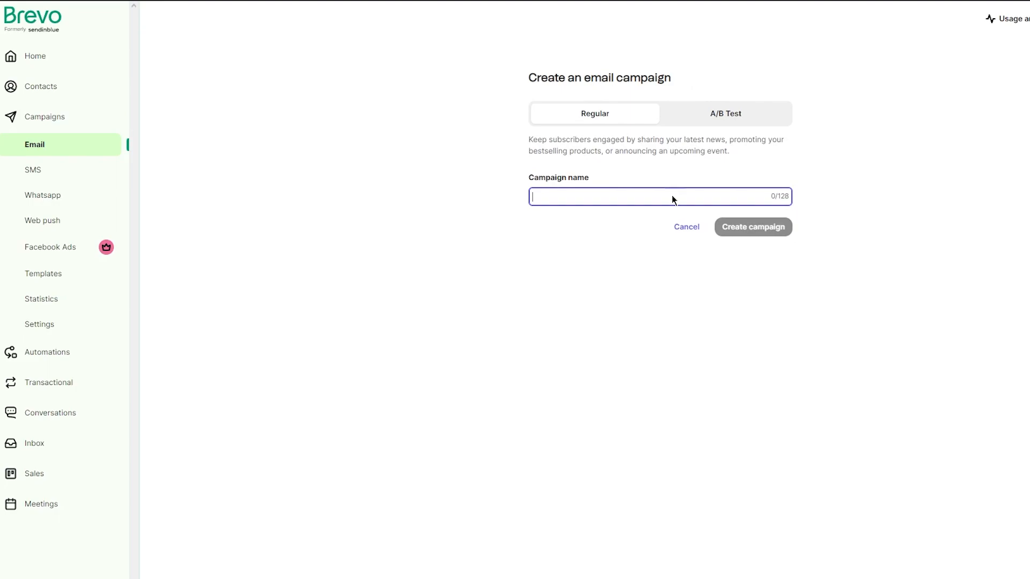
# Create the regular email campaign named jbjnok
pyautogui.moveTo(450, 46); pyautogui.dragTo(952, 239)
pyautogui.click(977, 122)
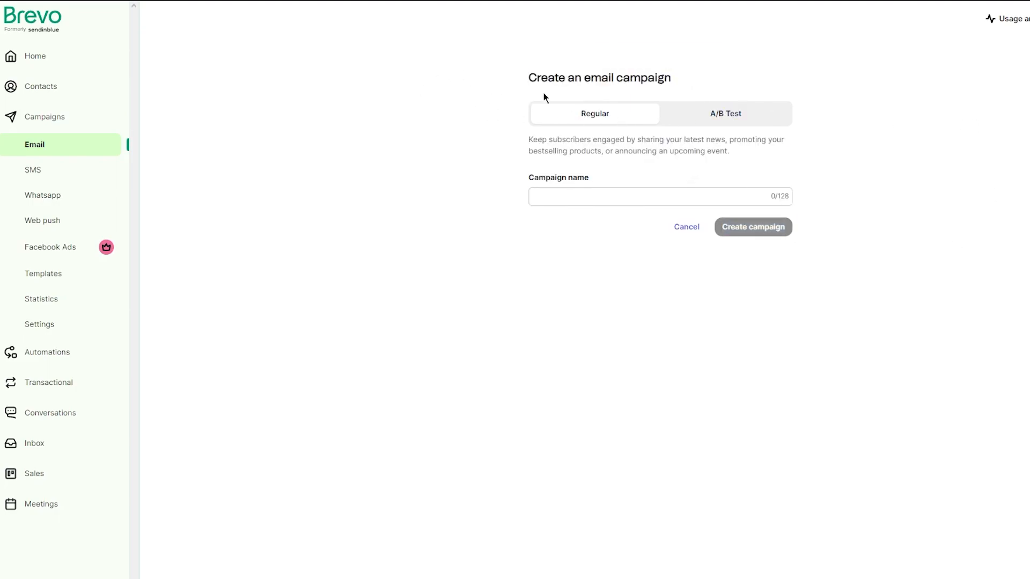
pyautogui.tripleClick(584, 137)
pyautogui.click(903, 163)
pyautogui.moveTo(519, 161); pyautogui.dragTo(849, 167)
pyautogui.click(850, 167)
pyautogui.click(599, 199)
pyautogui.click(601, 217)
pyautogui.click(751, 227)
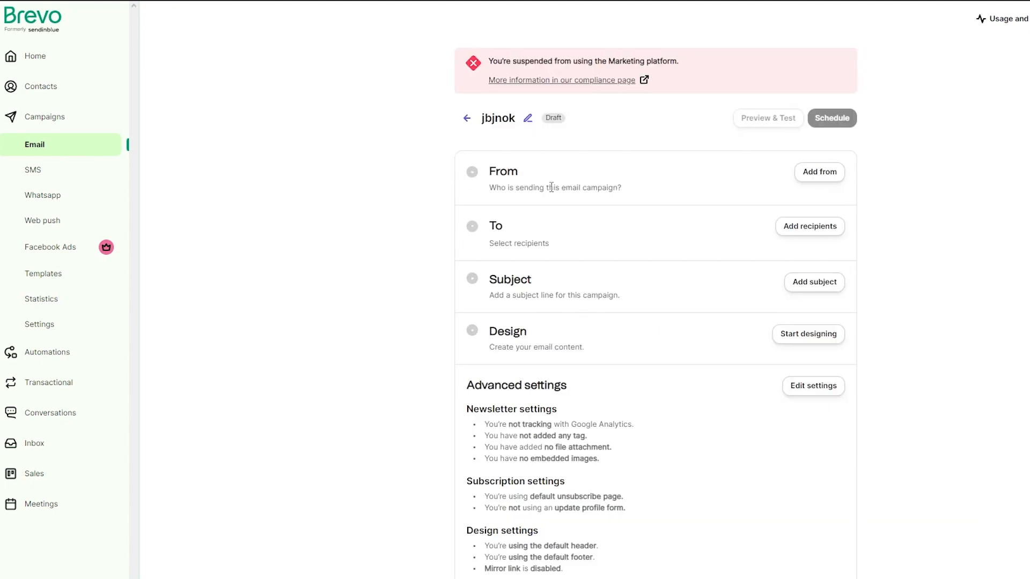
# Save the sender as My Company with the account's email address
pyautogui.scroll(-2, 565, 182)
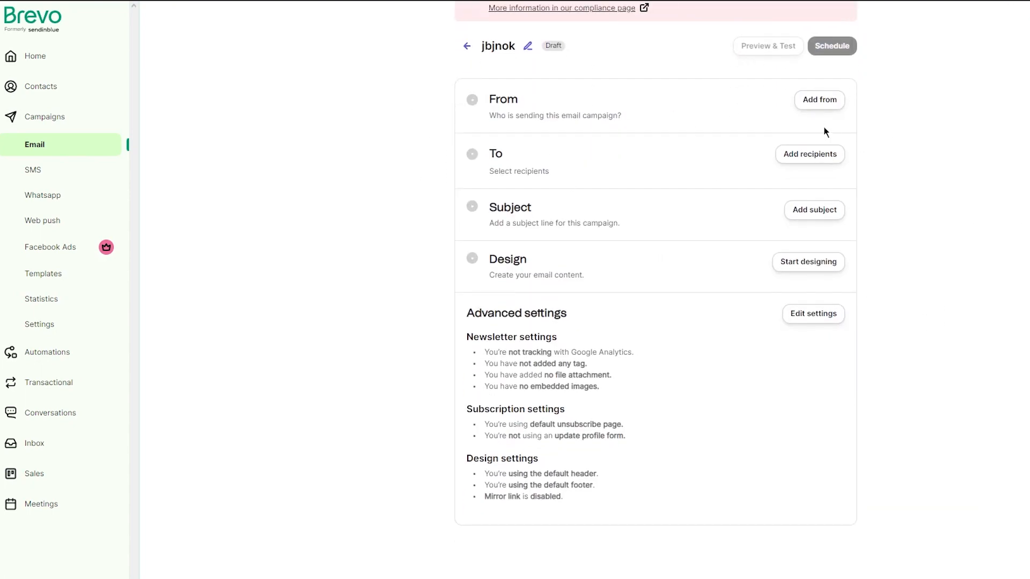
pyautogui.click(819, 100)
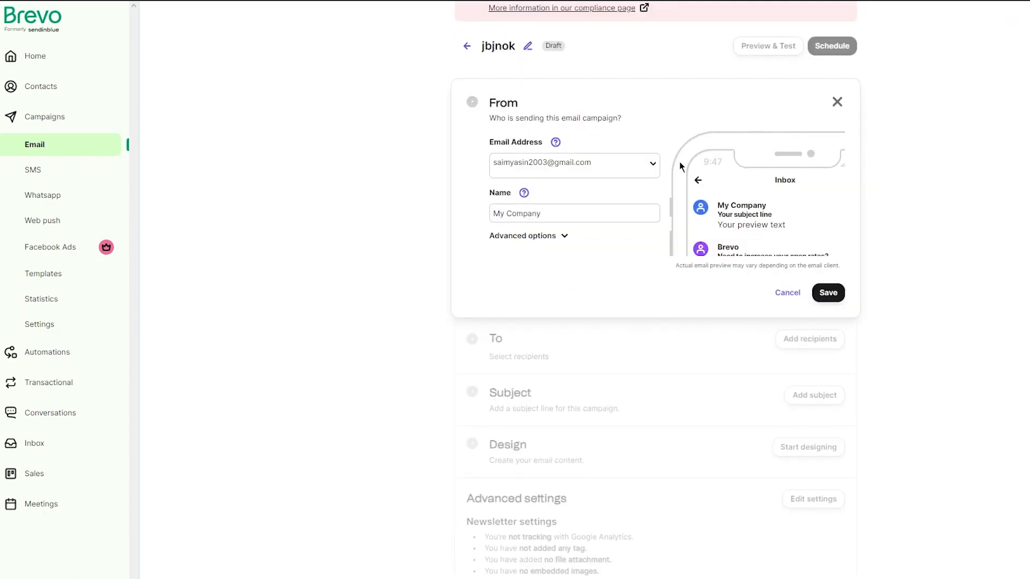
pyautogui.click(828, 292)
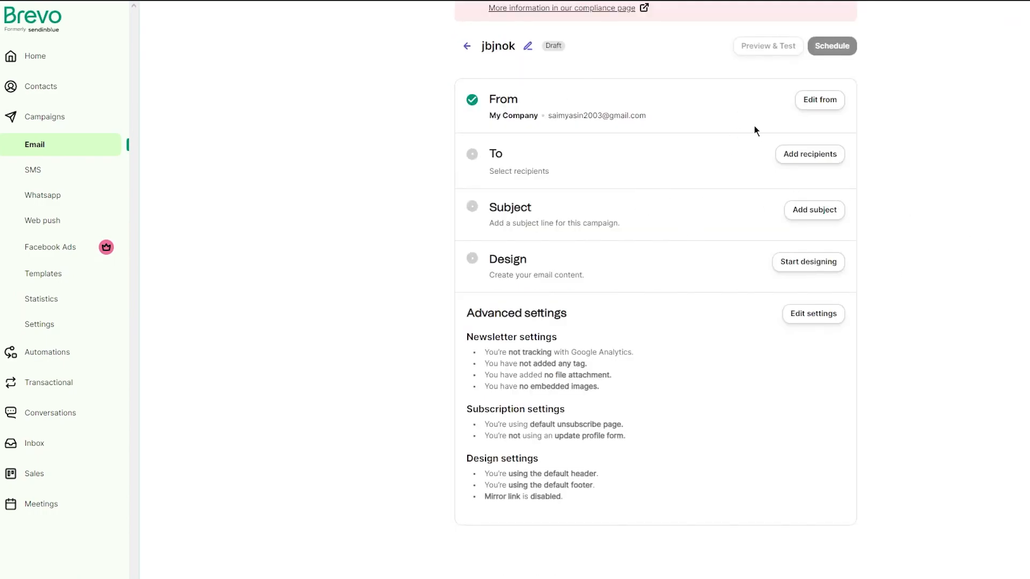
# Set the campaign recipients to Your first list and save
pyautogui.click(812, 155)
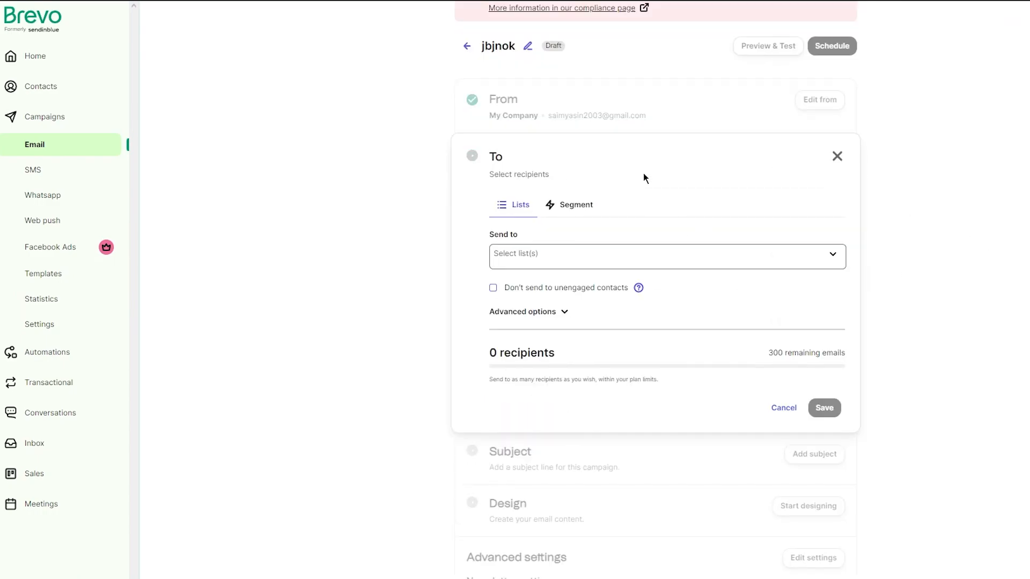
pyautogui.click(611, 256)
pyautogui.click(569, 357)
pyautogui.click(1025, 276)
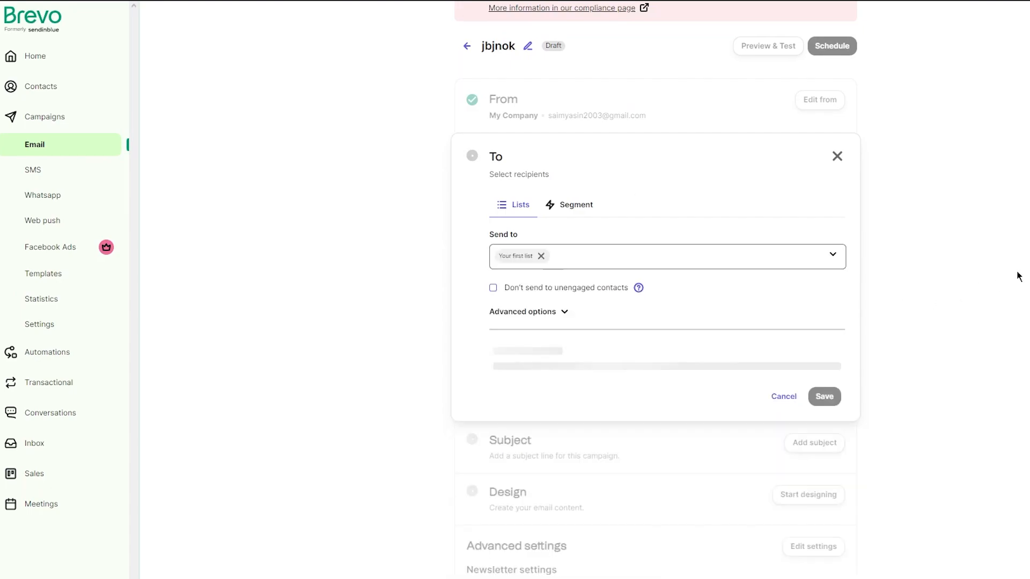
pyautogui.click(822, 400)
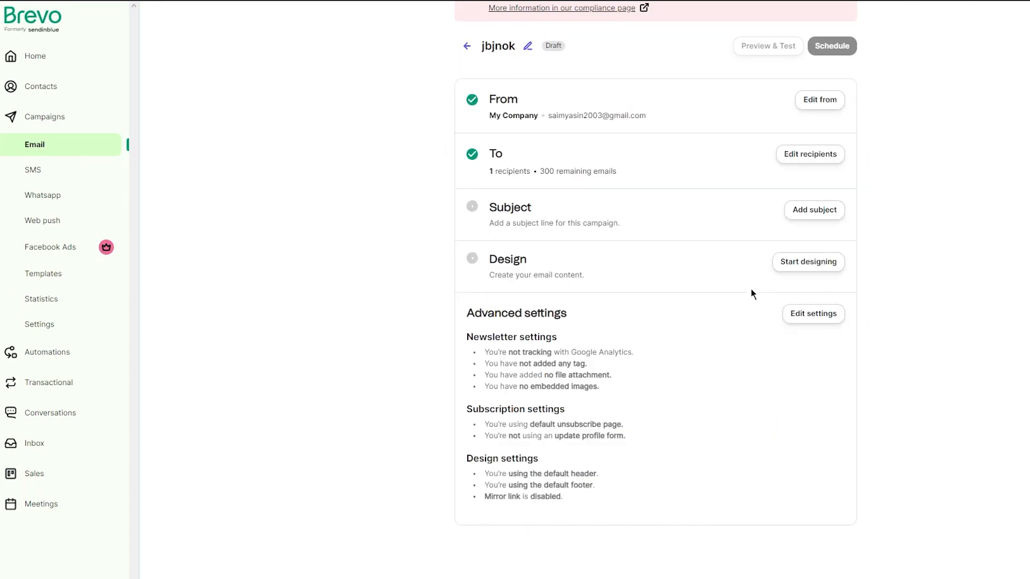
# Set the campaign subject line to kjfgkbjk and save it
pyautogui.click(807, 211)
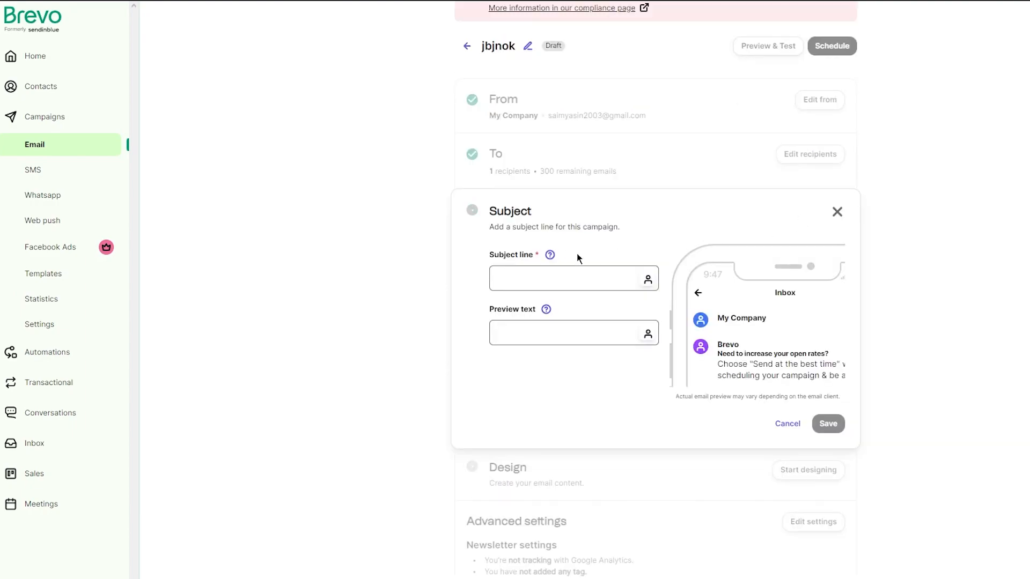
pyautogui.click(546, 285)
pyautogui.rightClick(530, 274)
pyautogui.click(518, 276)
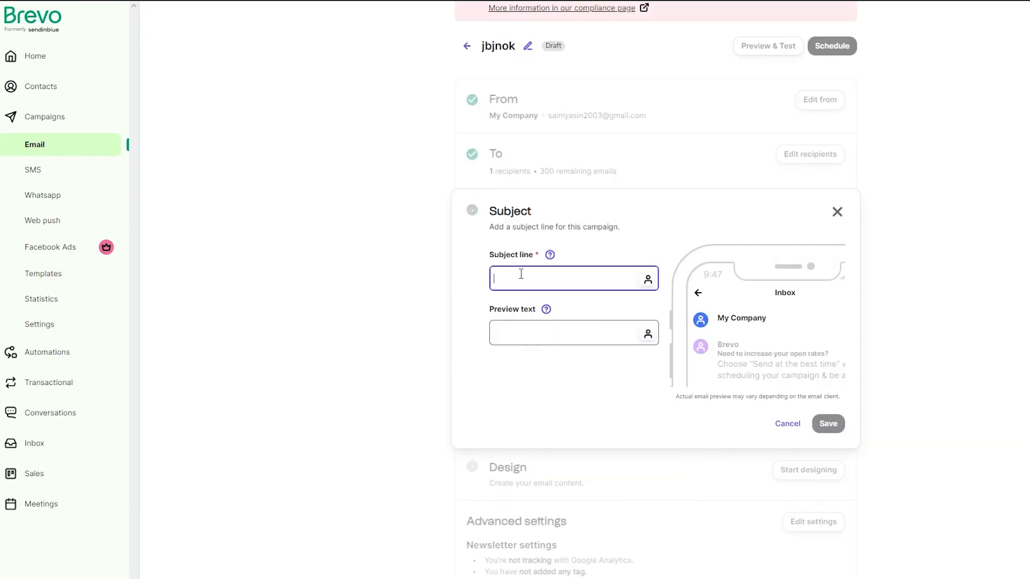
pyautogui.write('kjfgkbjk')
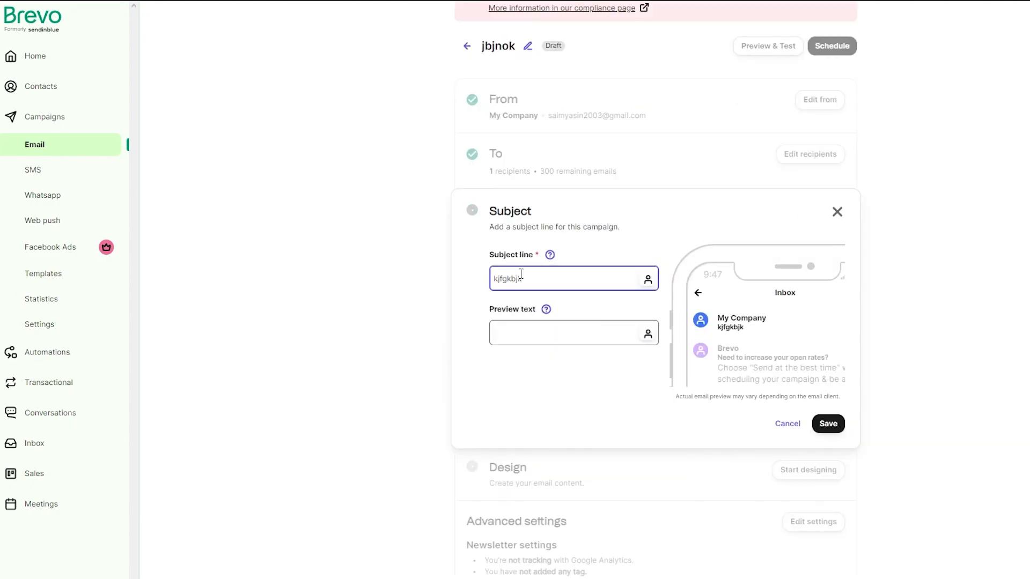
pyautogui.click(828, 423)
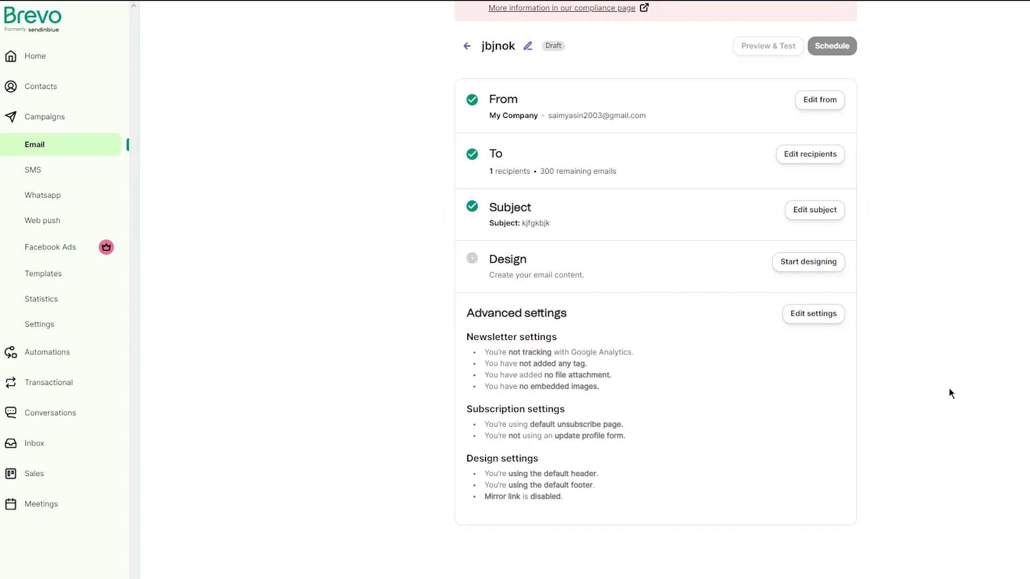
# Browse the email design layouts and return to the campaign setup
pyautogui.click(820, 261)
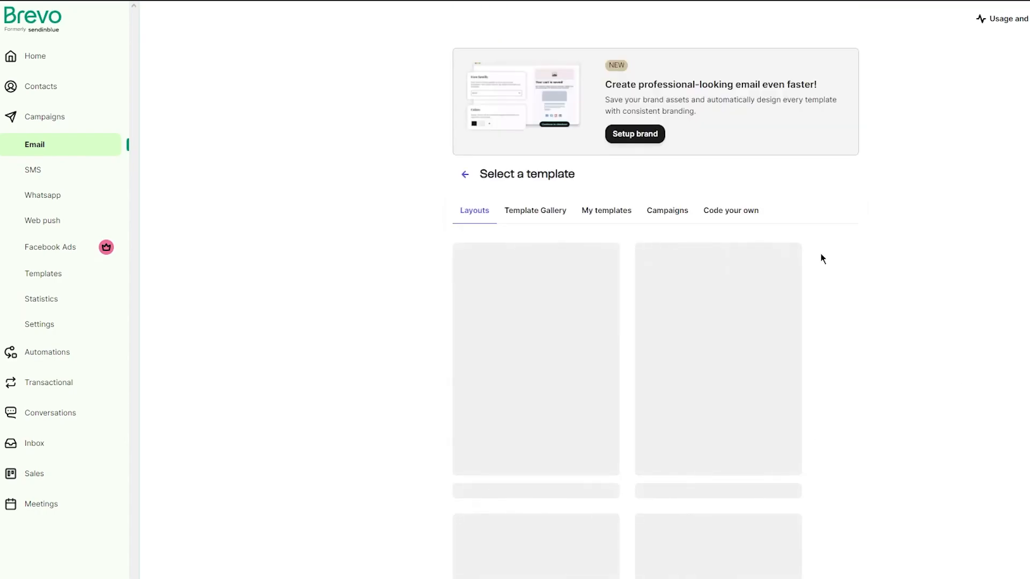
pyautogui.scroll(-2, 644, 236)
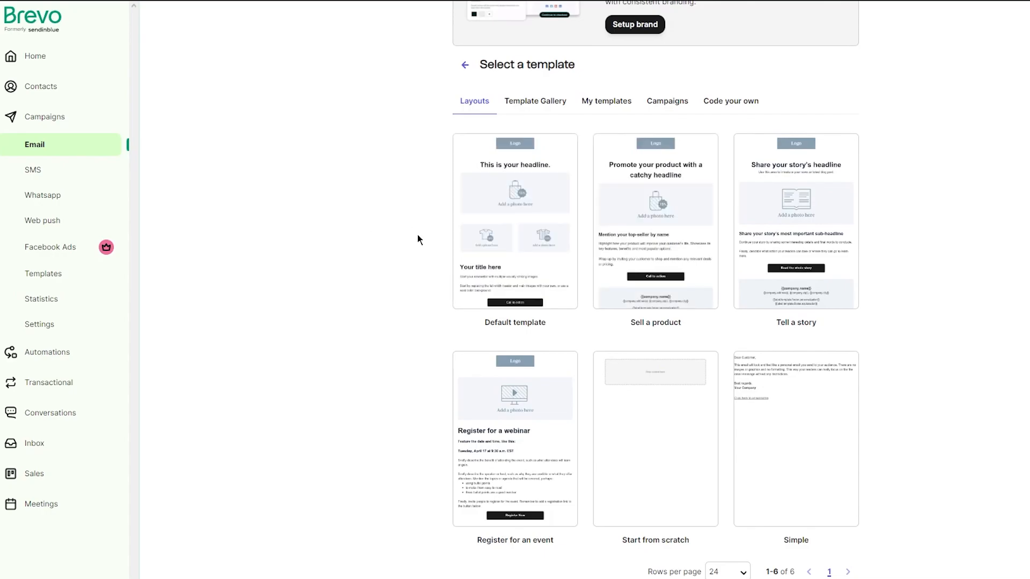
pyautogui.moveTo(661, 211)
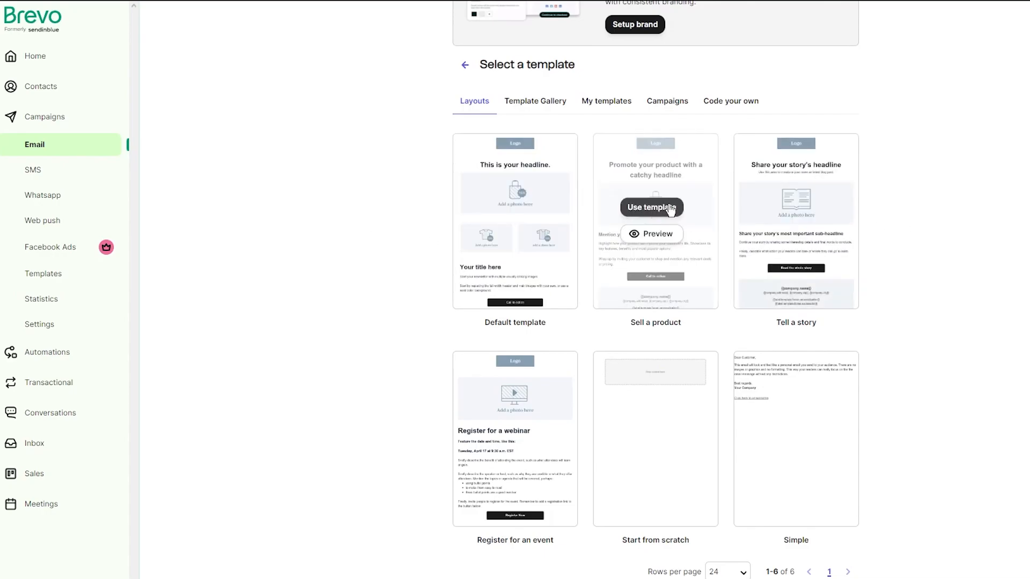
pyautogui.scroll(2, 500, 202)
pyautogui.click(464, 172)
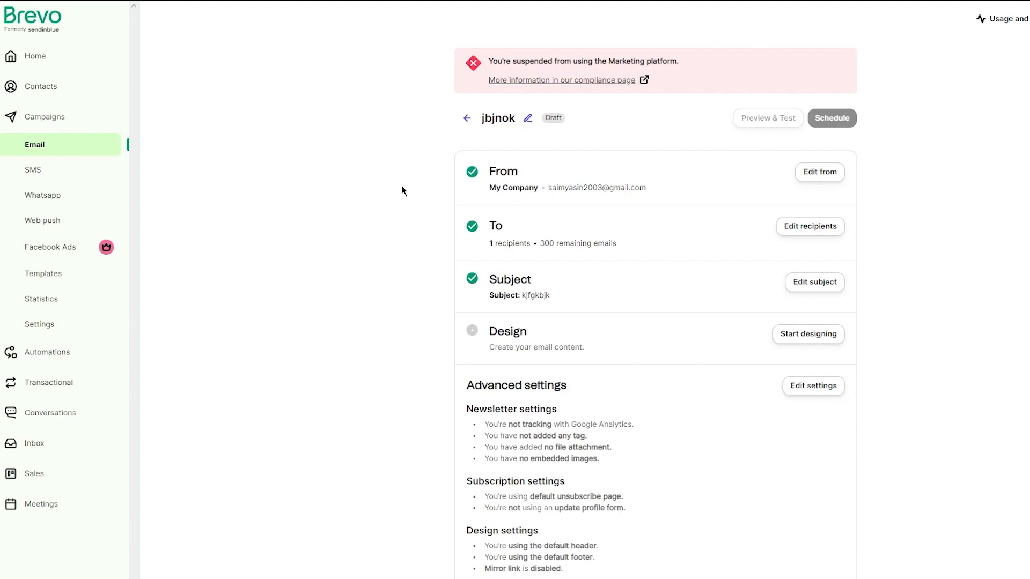
# Open Automations and start creating a new automation
pyautogui.scroll(-2, 492, 248)
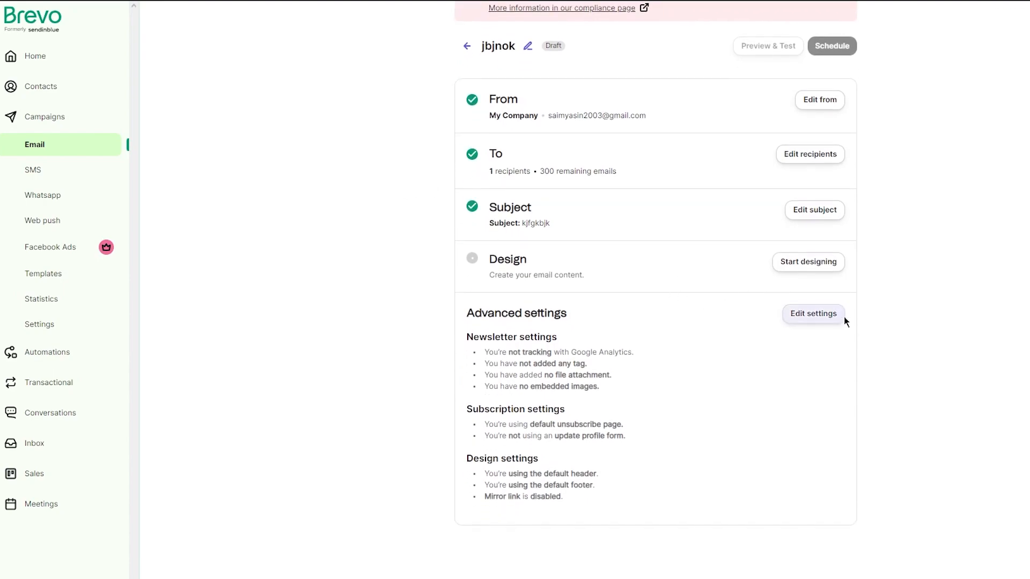
pyautogui.scroll(2, 365, 255)
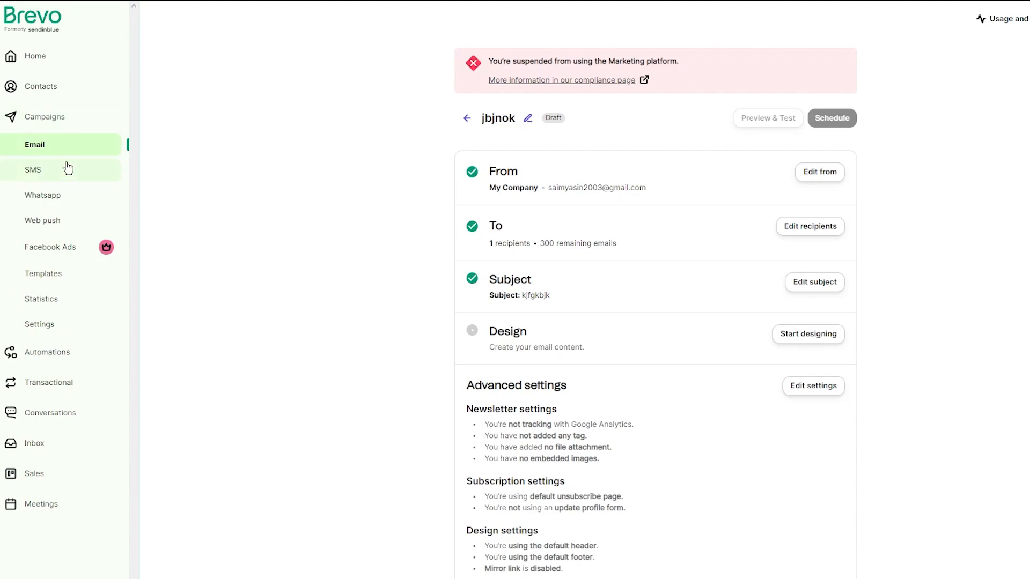
pyautogui.click(64, 355)
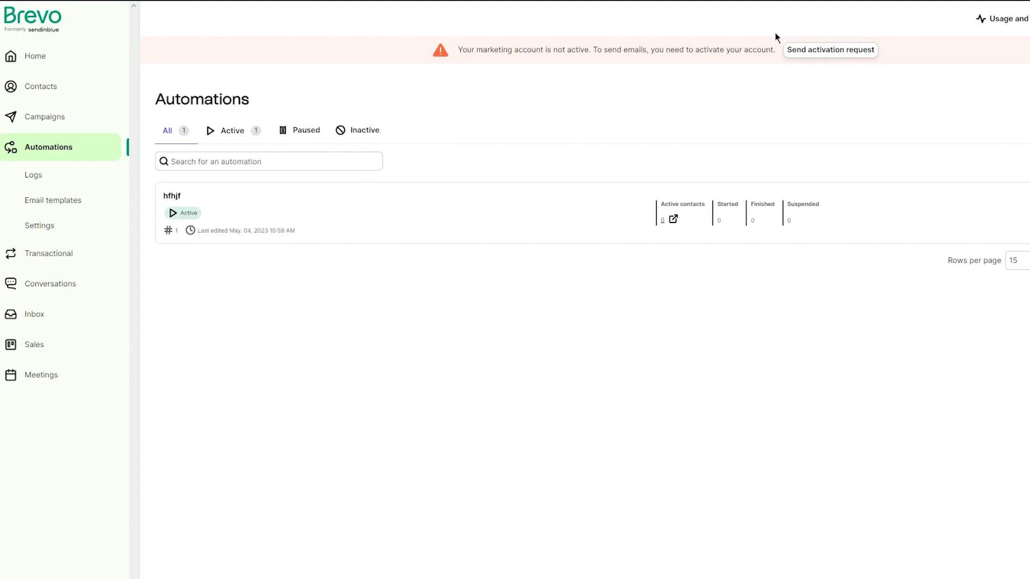
pyautogui.moveTo(414, 49); pyautogui.dragTo(685, 86)
pyautogui.click(688, 118)
pyautogui.click(1025, 100)
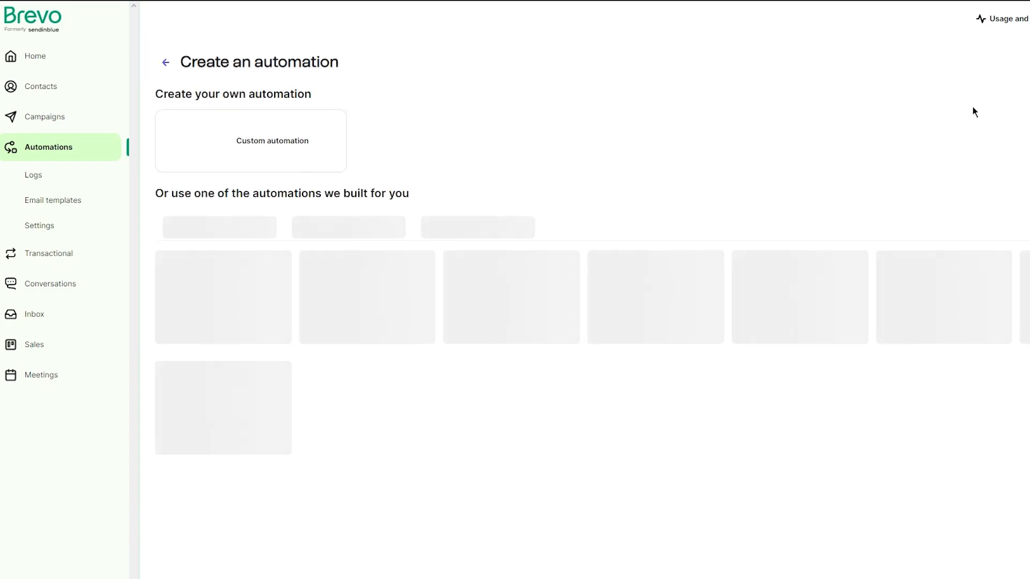
pyautogui.moveTo(285, 283); pyautogui.dragTo(917, 379)
pyautogui.click(917, 380)
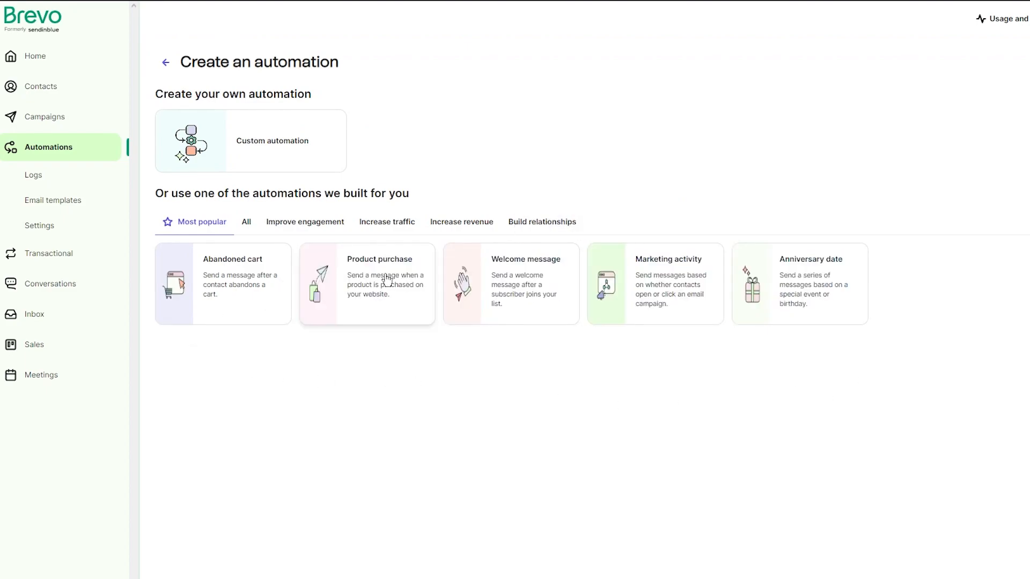